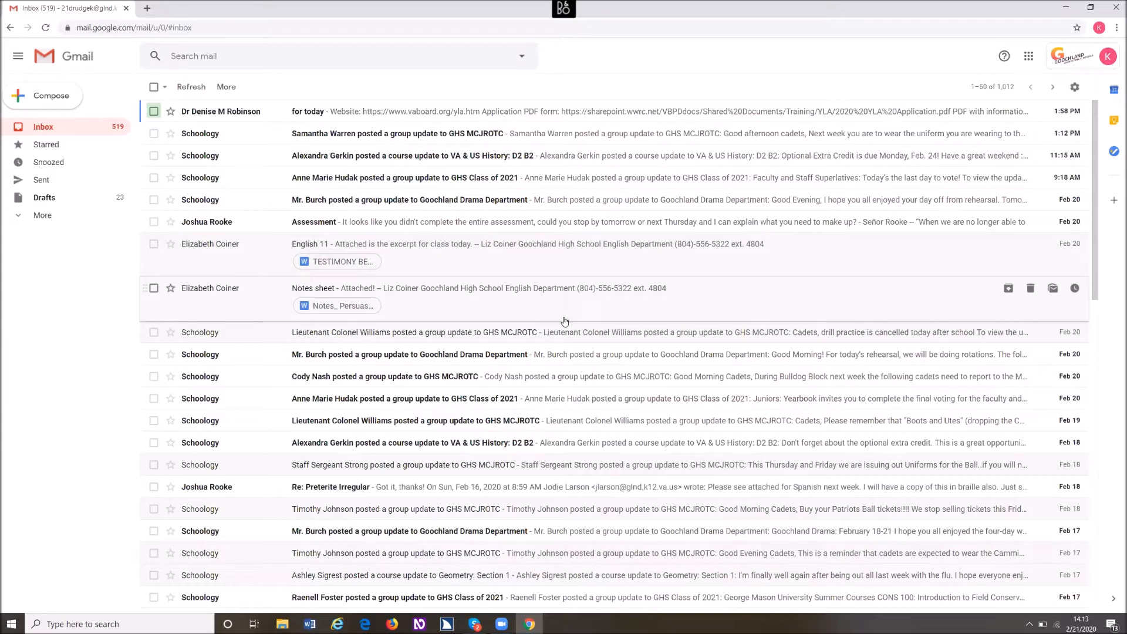
- Open the inbox email with the subject "for today"
{"action": "key", "text": "Down"}
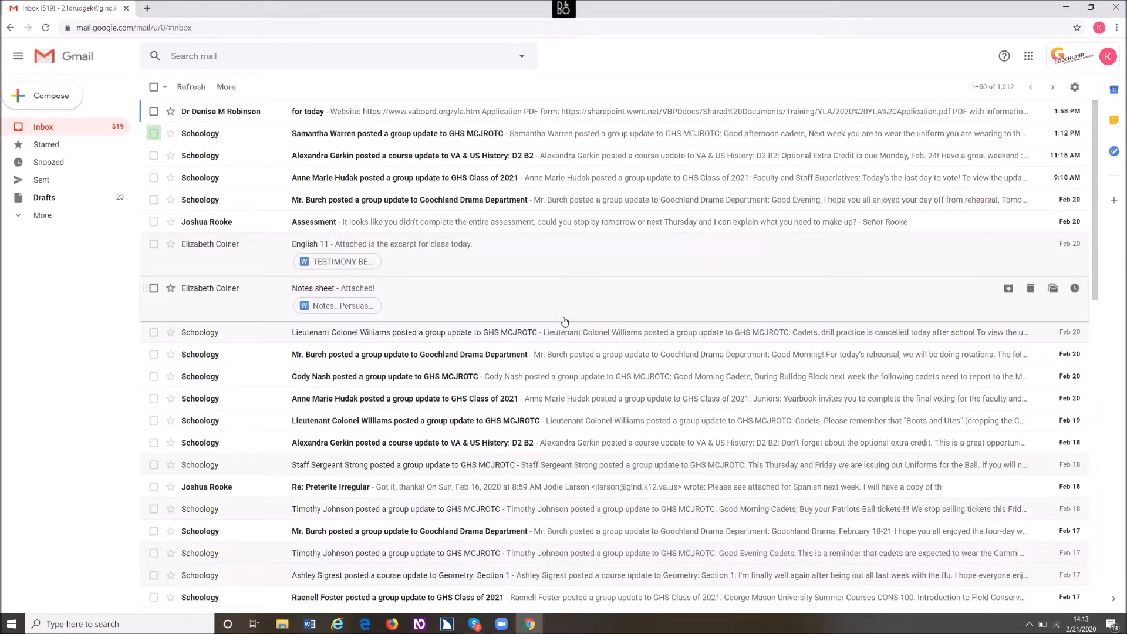
{"action": "key", "text": "Up"}
{"action": "key", "text": "Right"}
{"action": "key", "text": "Right"}
{"action": "key", "text": "Right"}
{"action": "key", "text": "Return"}
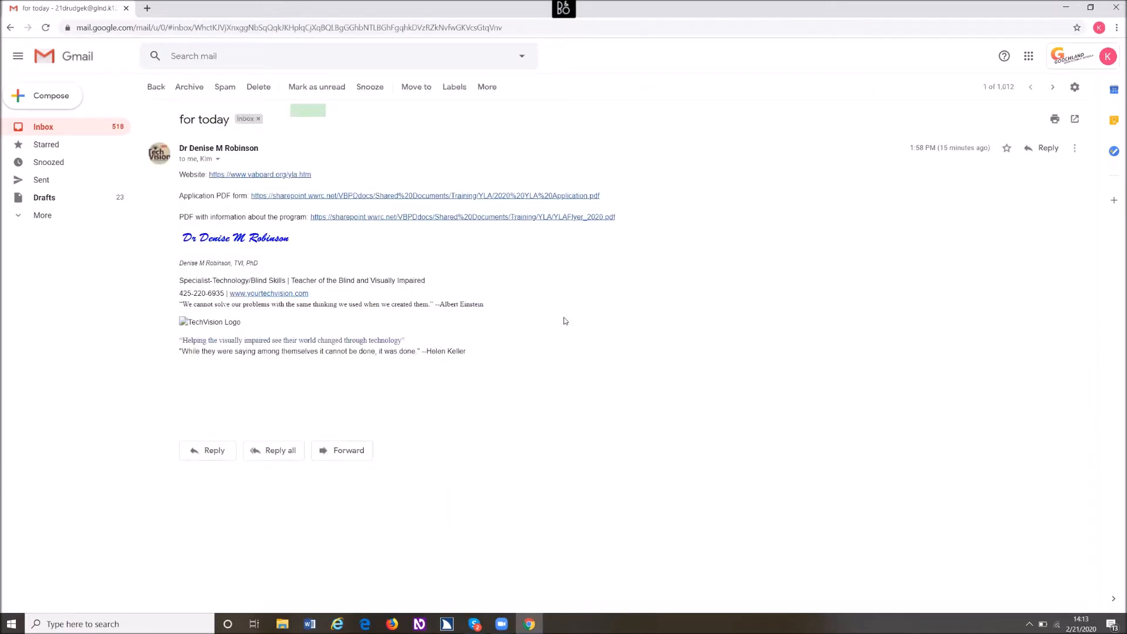
{"action": "key", "text": "Down"}
{"action": "key", "text": "Down"}
{"action": "key", "text": "Down"}
{"action": "key", "text": "Down"}
{"action": "key", "text": "Down"}
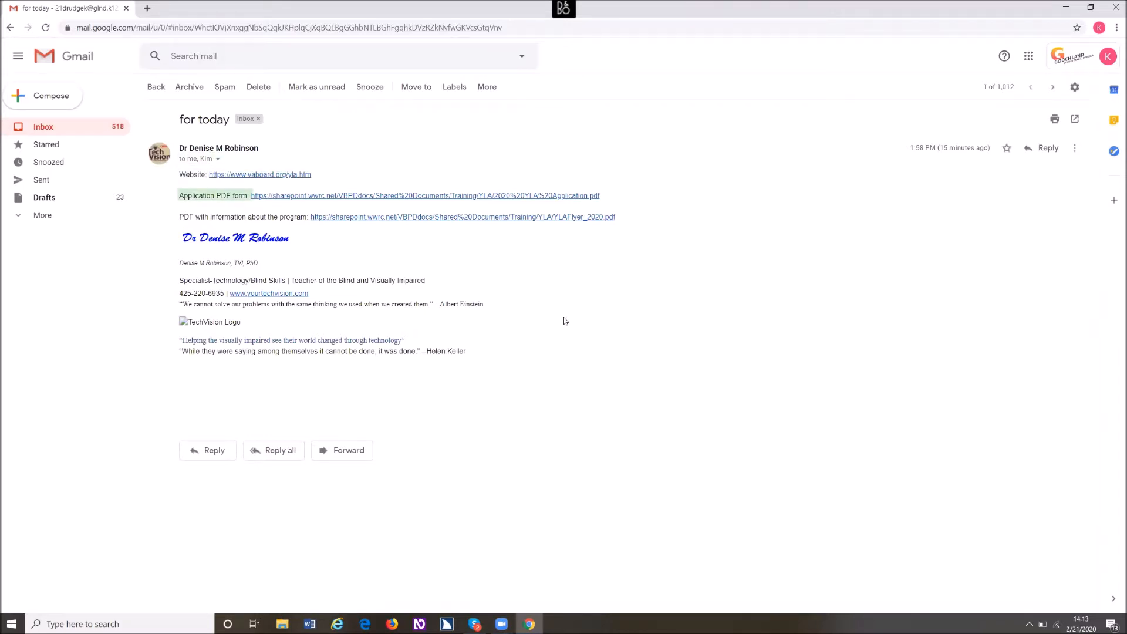
{"action": "key", "text": "Up"}
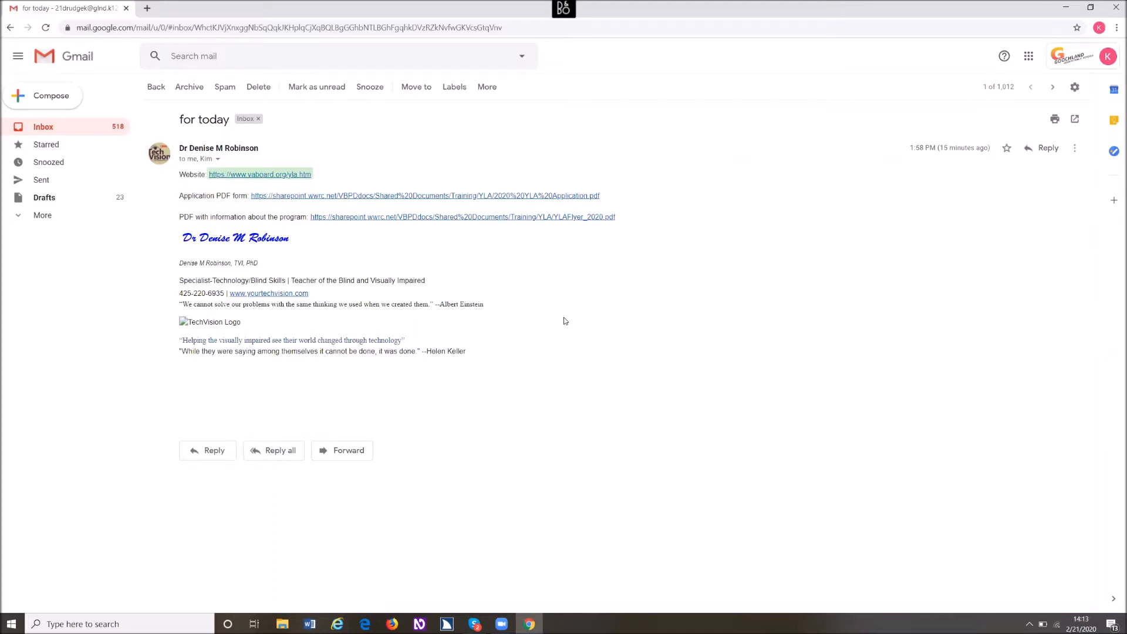
{"action": "key", "text": "Return"}
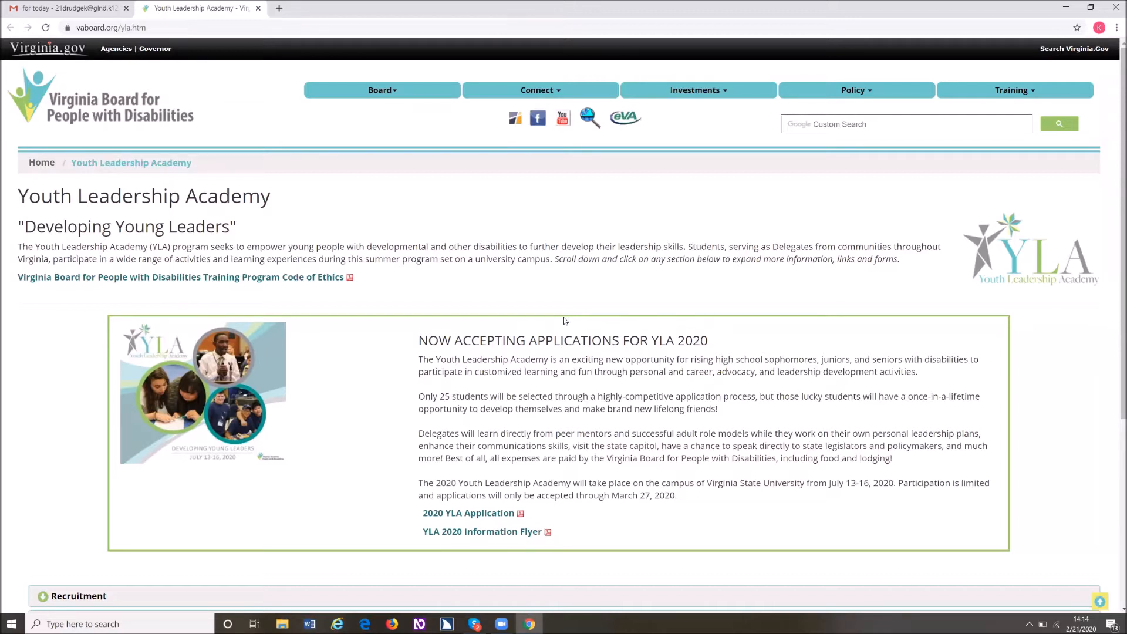
- List the page's links with the screen reader and open the 2020 YLA Application link
{"action": "key", "text": "Insert+F7"}
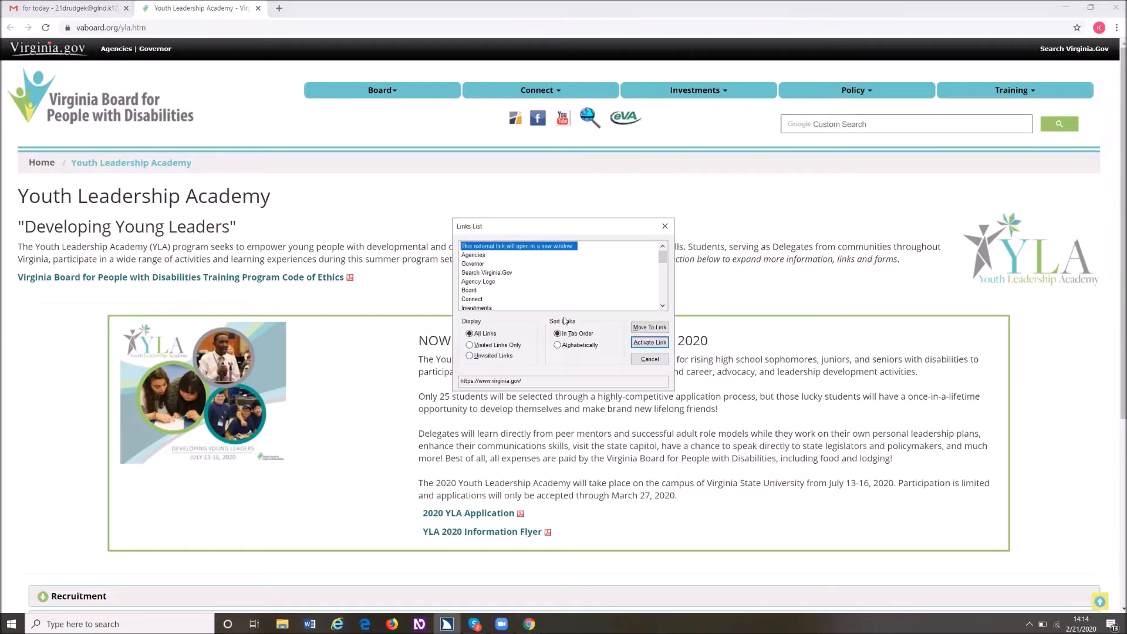
{"action": "key", "text": "2"}
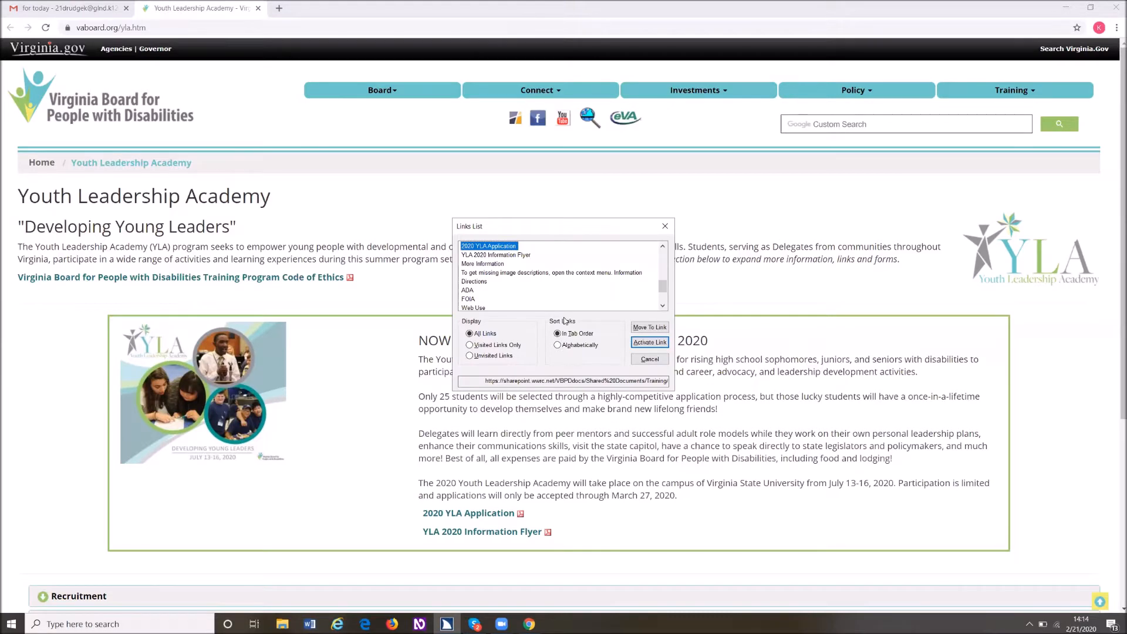
{"action": "key", "text": "Return"}
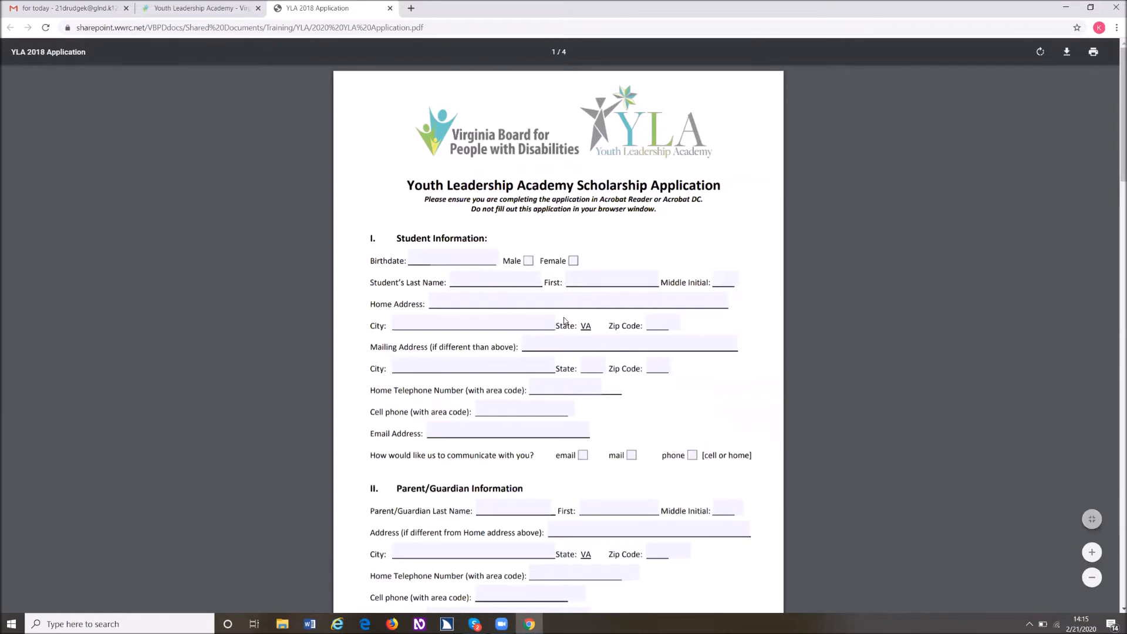
- Download the application PDF to the Downloads folder as "2020 YLA Application (1)"
{"action": "key", "text": "shift+Tab"}
{"action": "key", "text": "shift+Tab"}
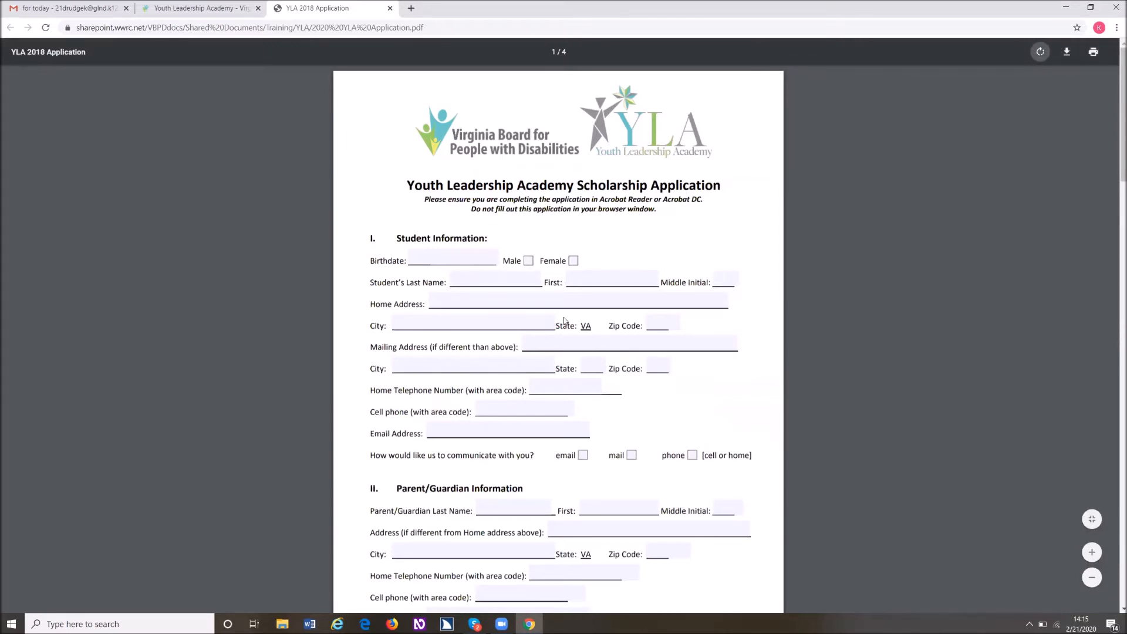
{"action": "key", "text": "Tab"}
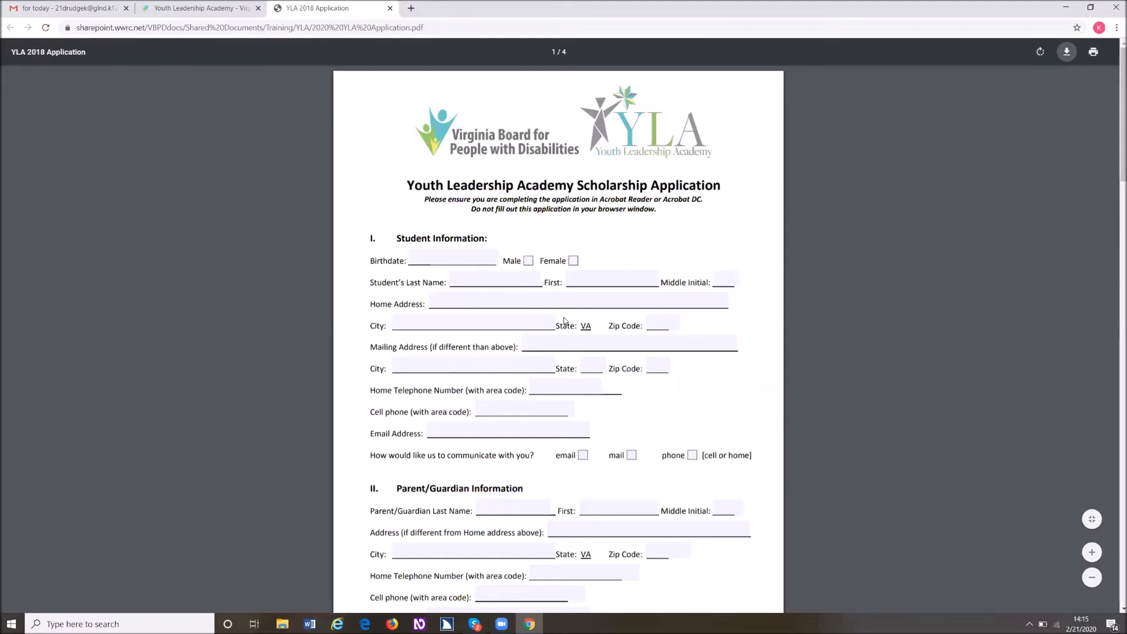
{"action": "key", "text": "Return"}
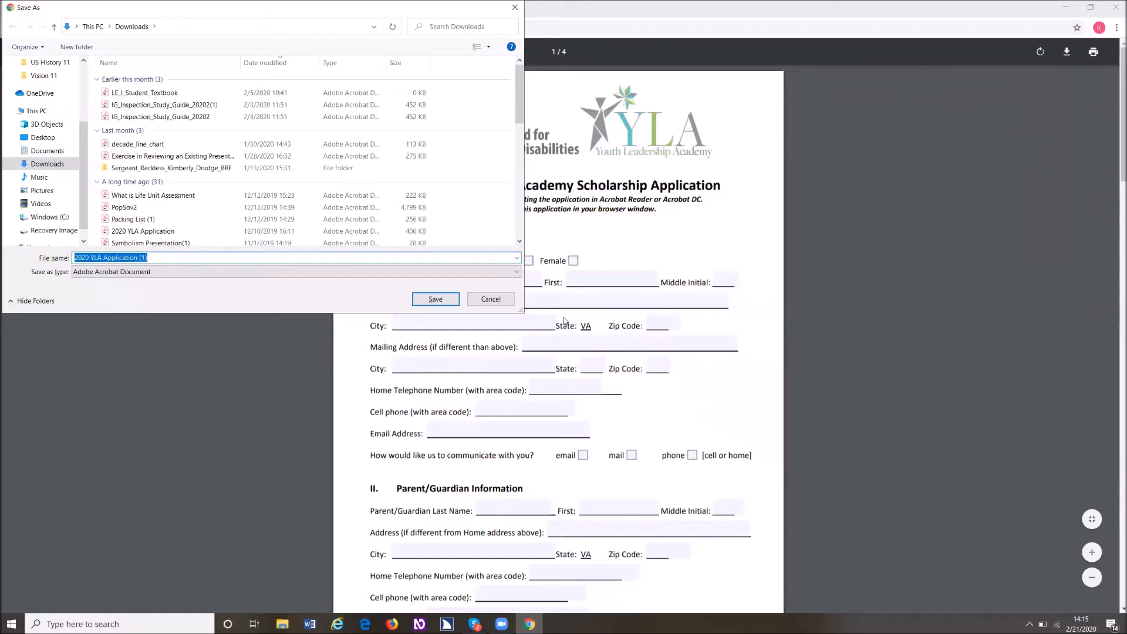
{"action": "key", "text": "Return"}
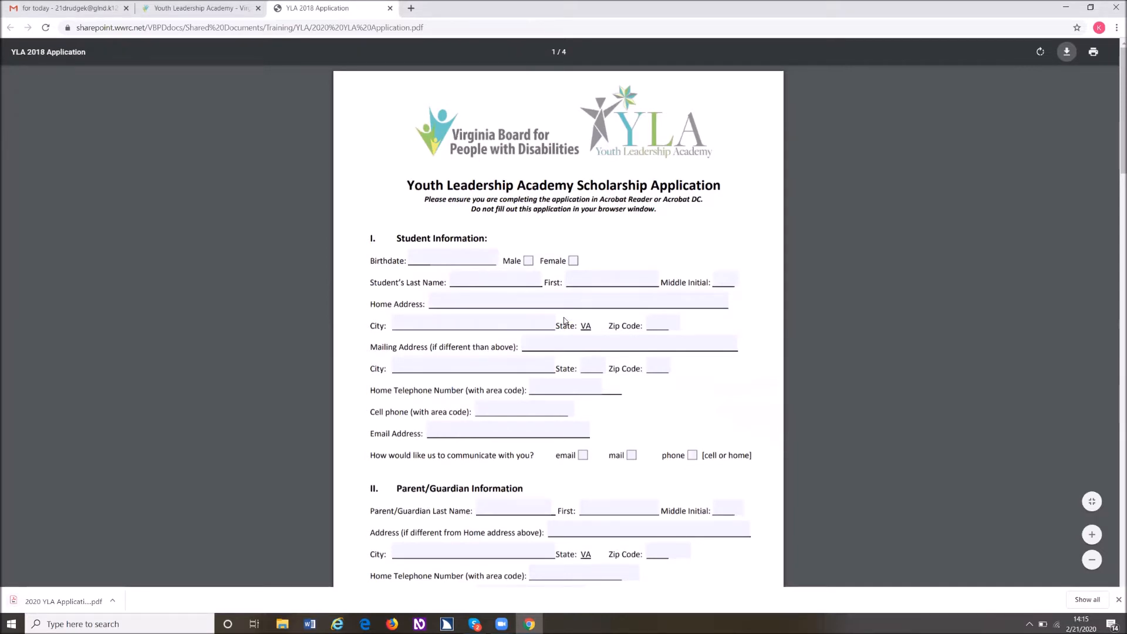
- Close the browser and open the downloaded YLA application from the Downloads folder in Adobe Acrobat Reader DC
{"action": "key", "text": "alt+F4"}
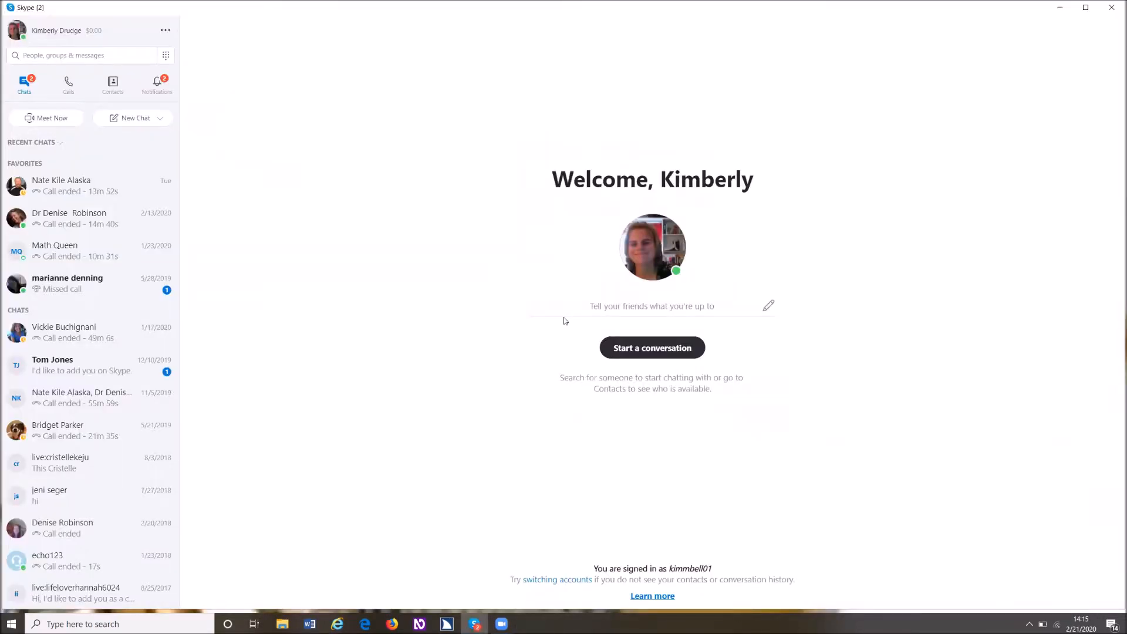
{"action": "key", "text": "super"}
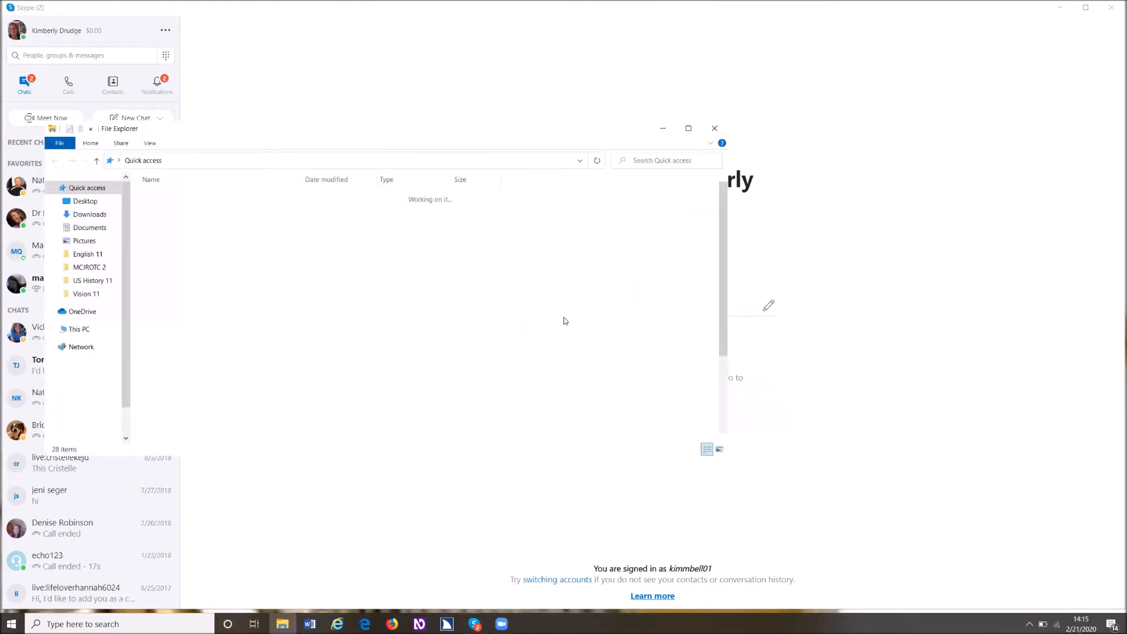
{"action": "key", "text": "Down"}
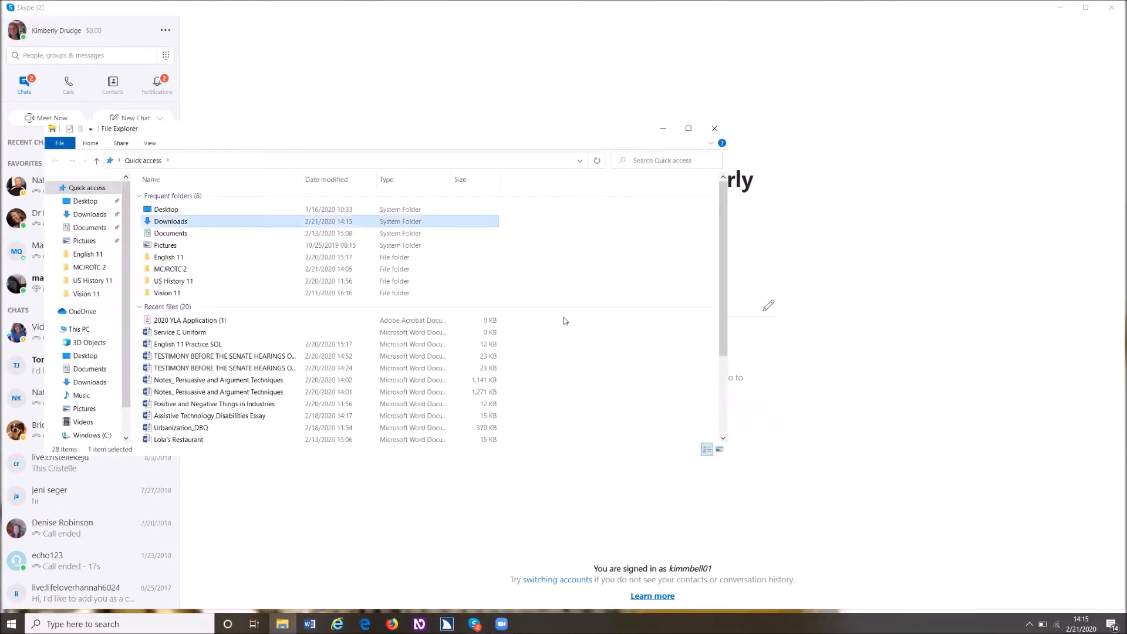
{"action": "key", "text": "Return"}
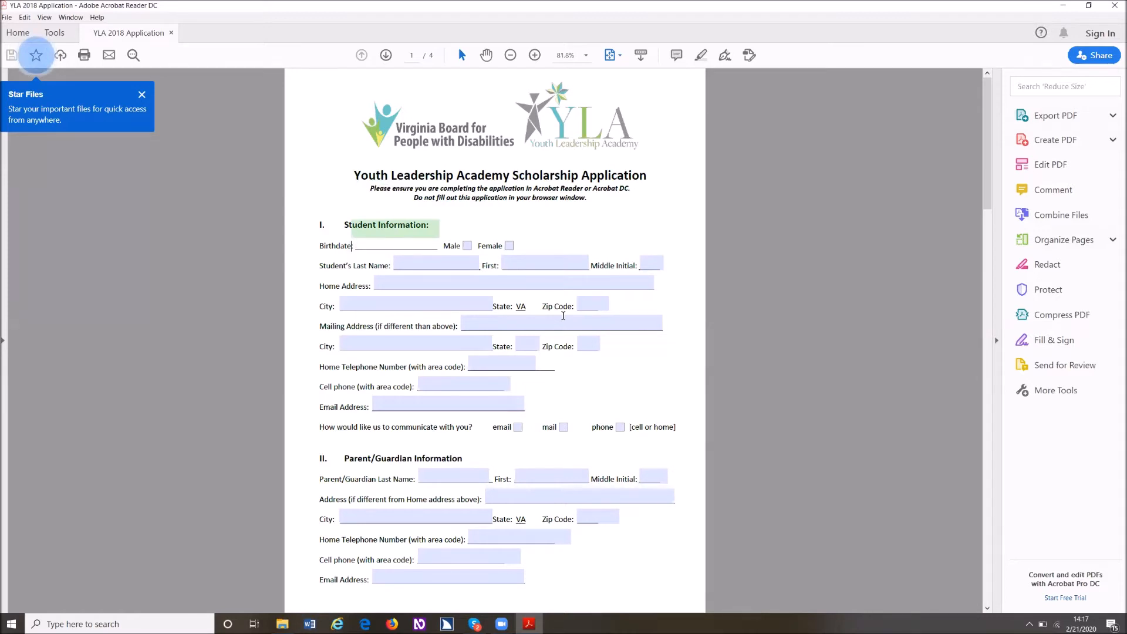
- Enter the student's birthdate and middle initial and mark the Female checkbox under Student Information
{"action": "type", "text": "1/1/1"}
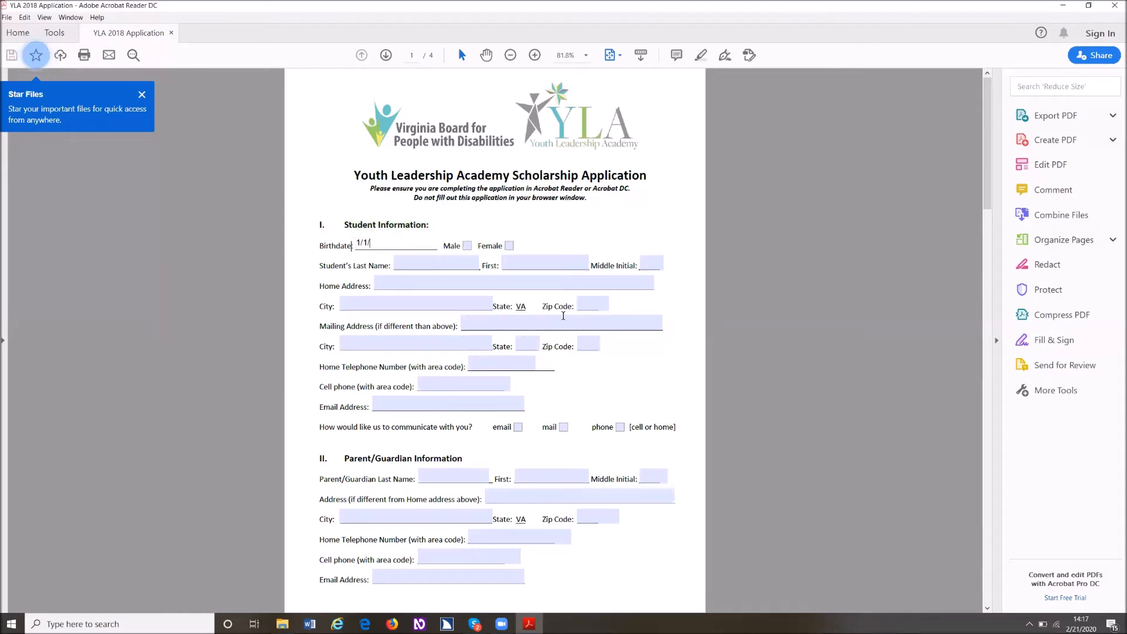
{"action": "type", "text": "900"}
{"action": "key", "text": "Tab"}
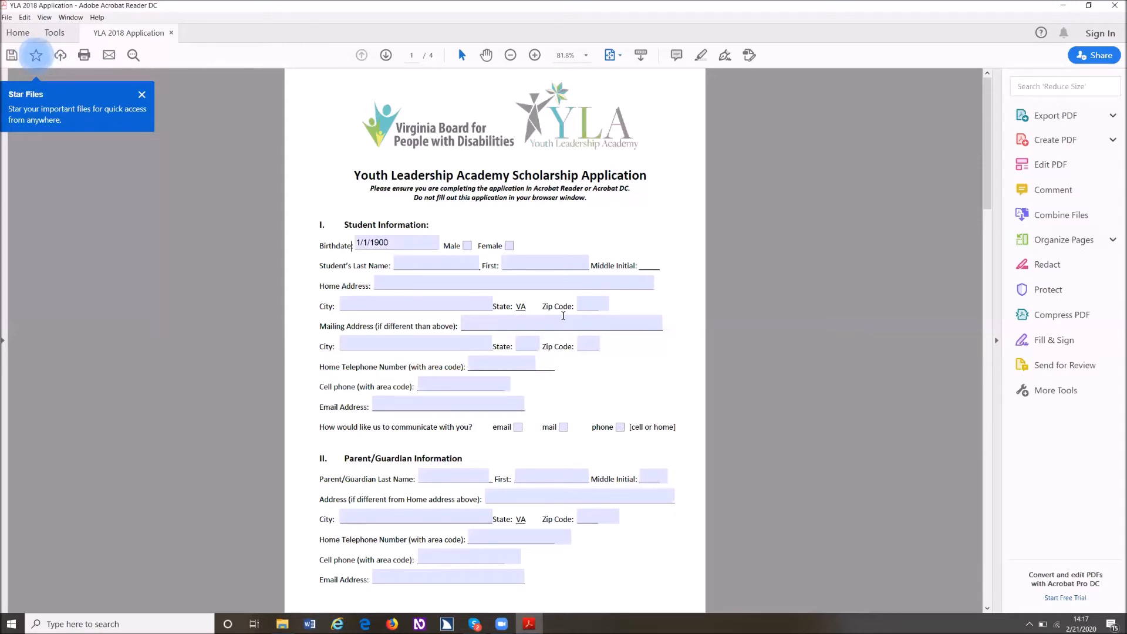
{"action": "type", "text": "N"}
{"action": "key", "text": "Tab"}
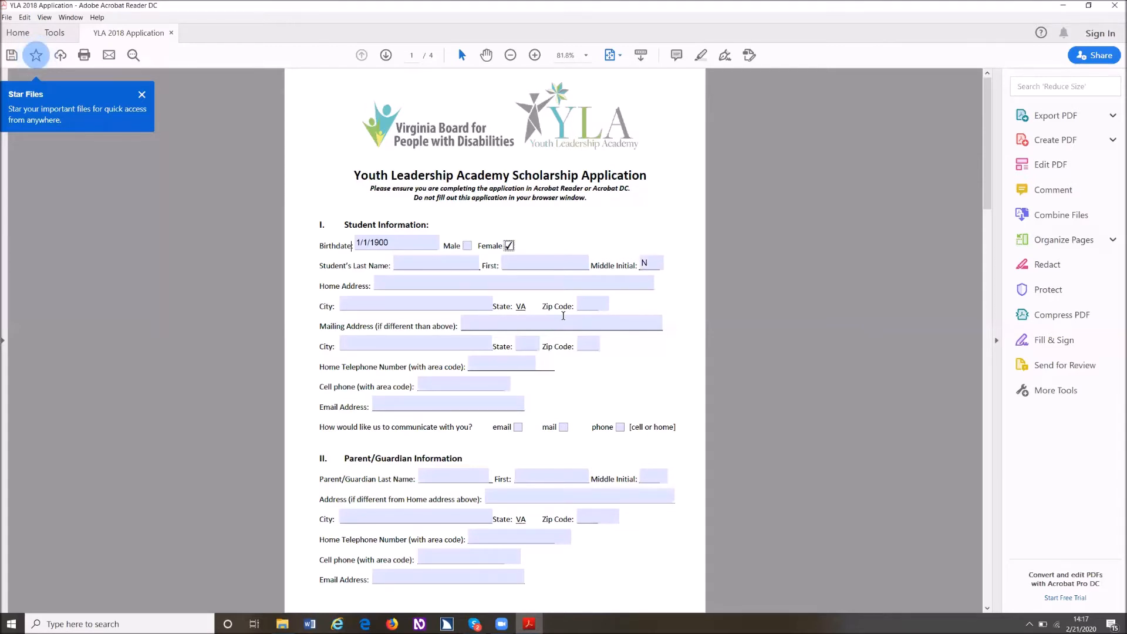
- Enter the student's first name and last name in the Student Information section
{"action": "key", "text": "Tab"}
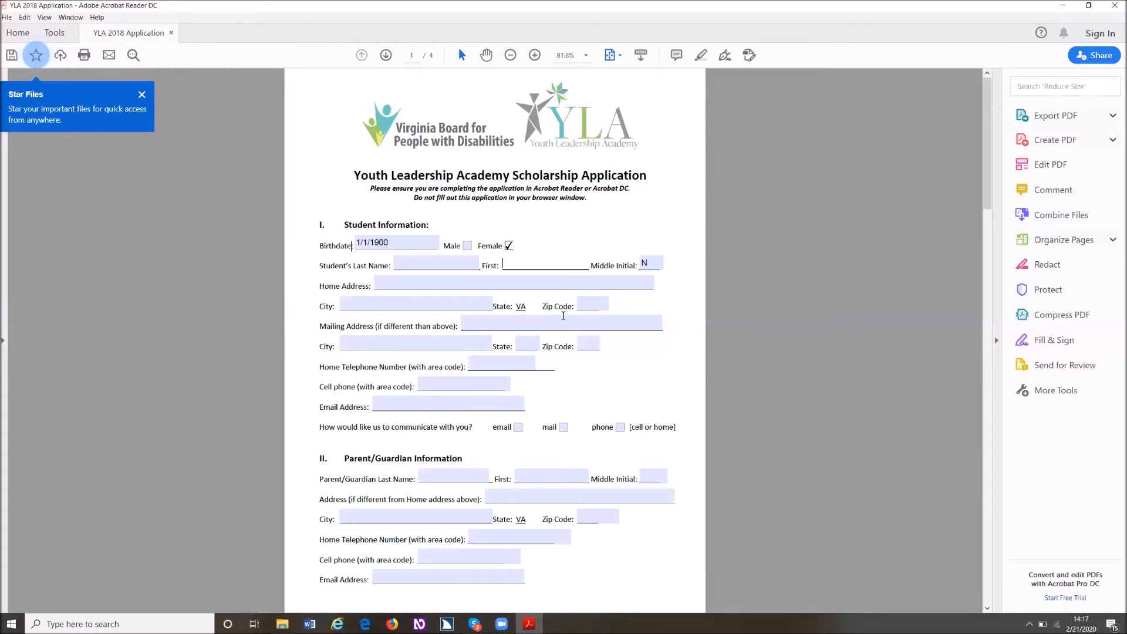
{"action": "key", "text": "Tab"}
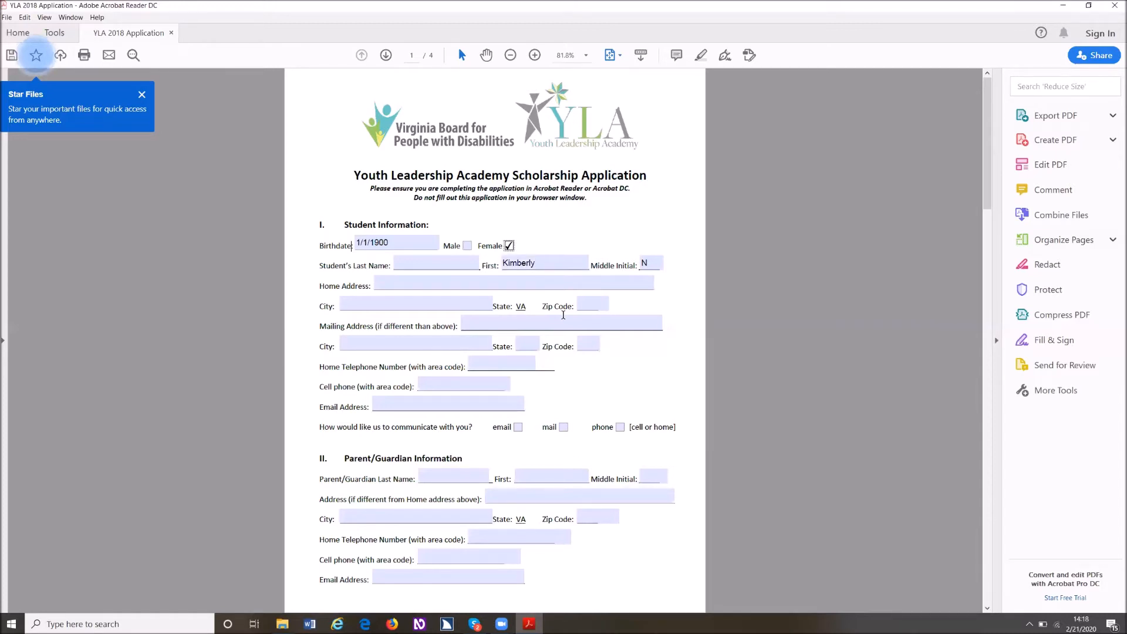
{"action": "key", "text": "shift+Tab"}
{"action": "key", "text": "shift+Tab"}
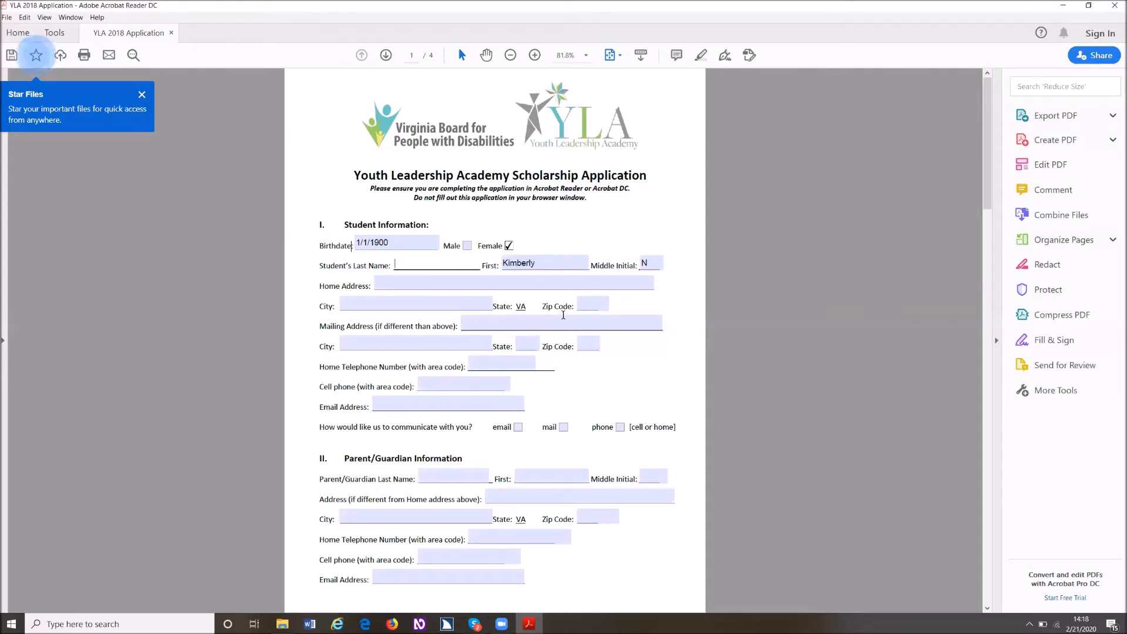
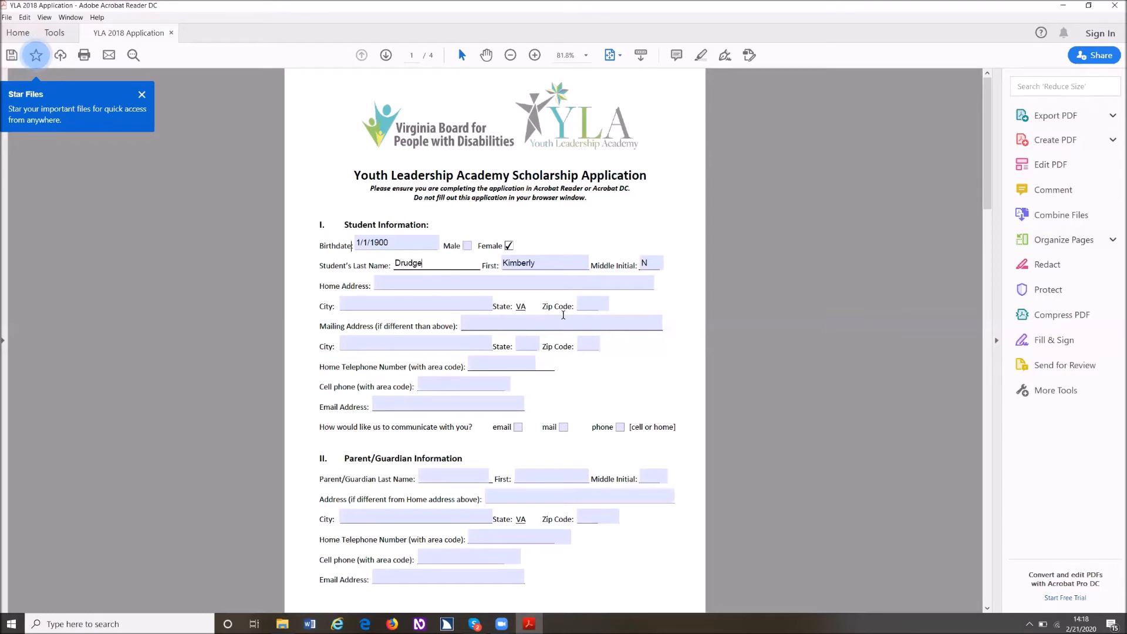
{"action": "key", "text": "shift+Tab"}
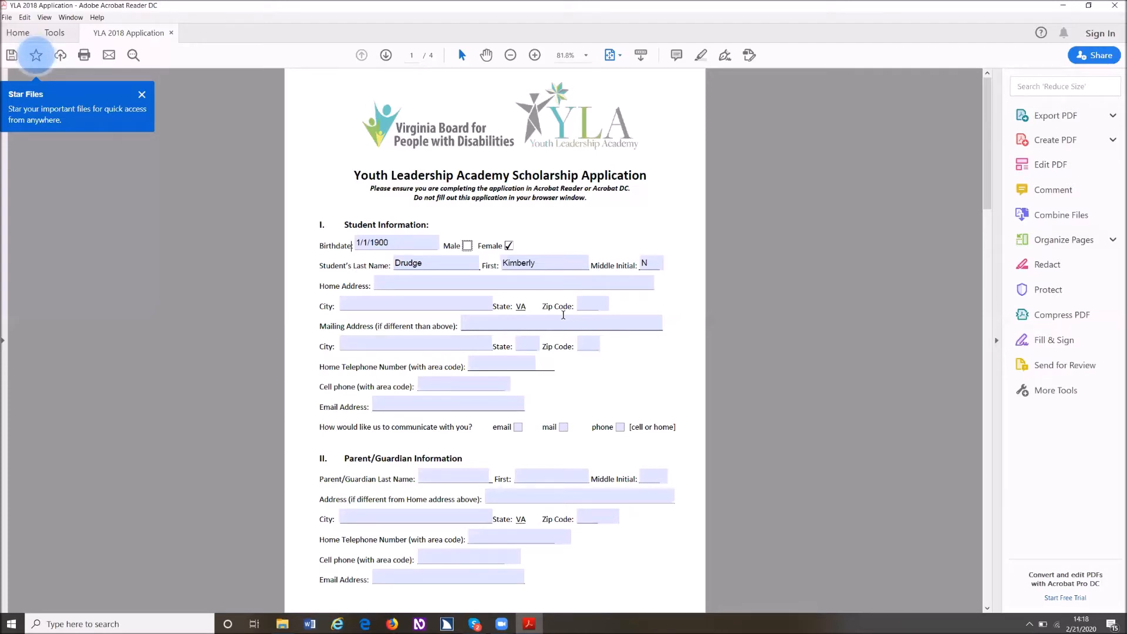
- Enter the student's street address in the Home Address field
{"action": "key", "text": "Tab"}
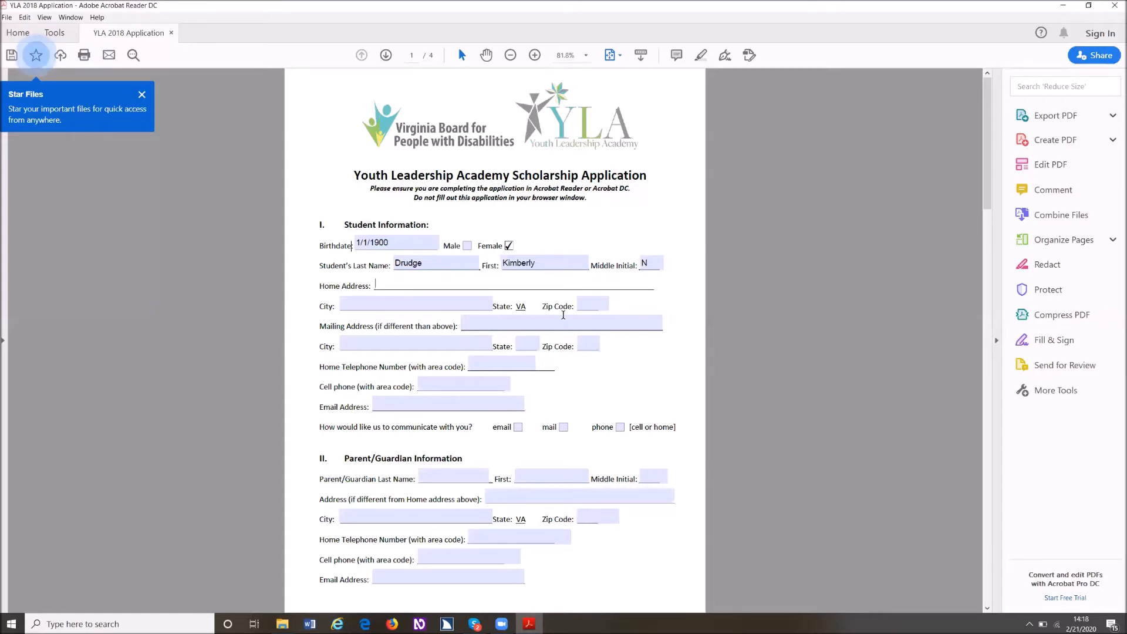
{"action": "type", "text": "234 "}
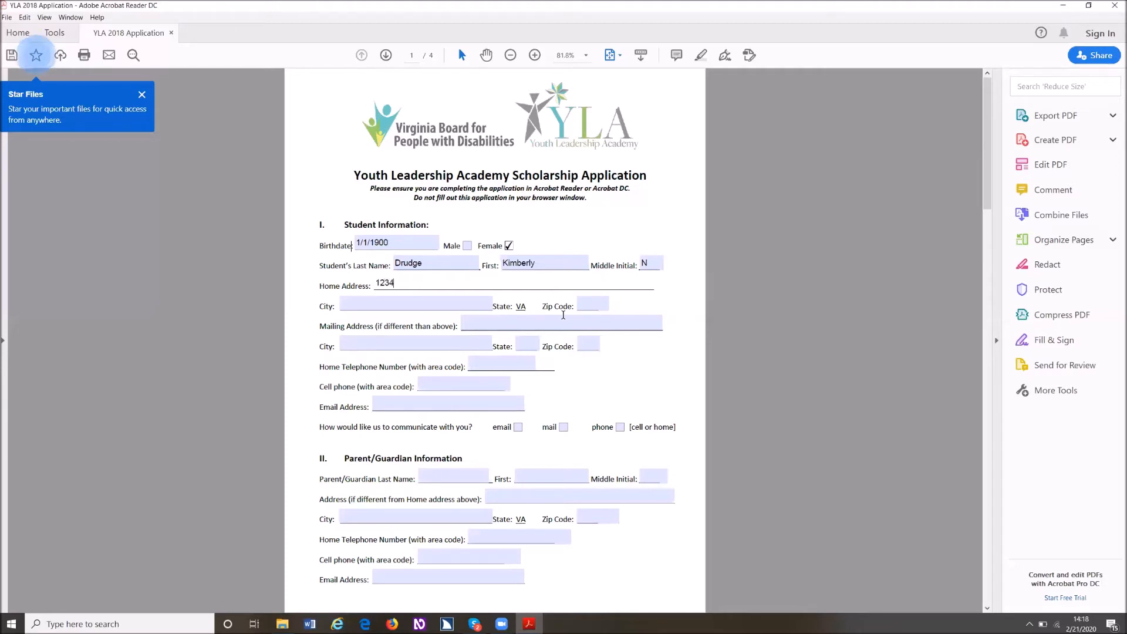
{"action": "type", "text": "FBI"}
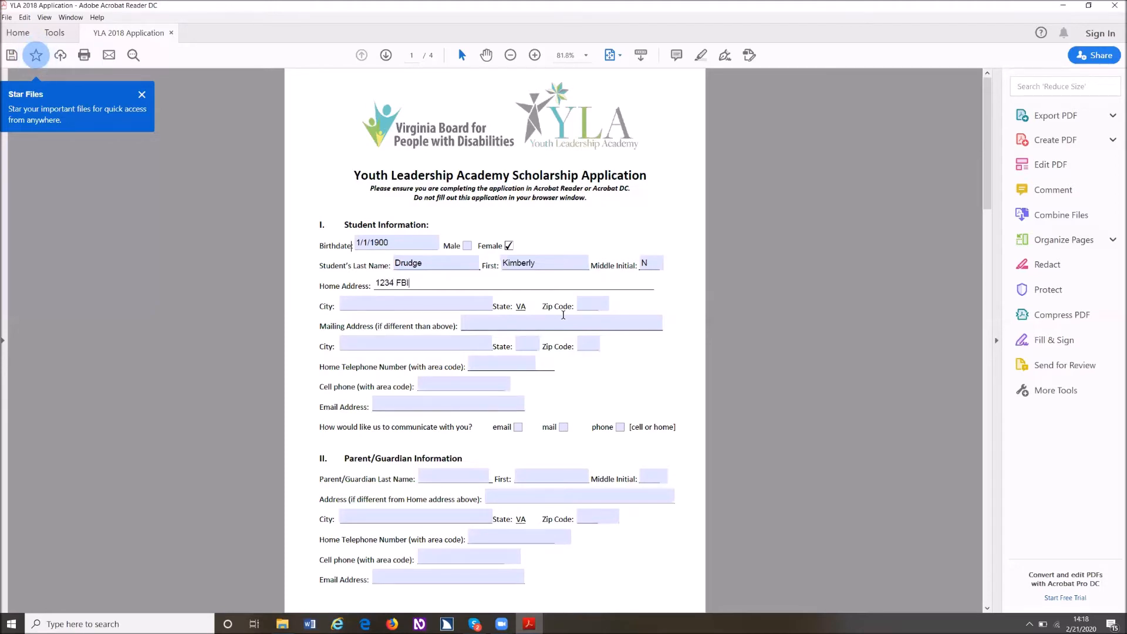
{"action": "type", "text": " RD"}
{"action": "key", "text": "BackSpace"}
{"action": "type", "text": "d"}
{"action": "left_click", "coordinate": [563, 315]}
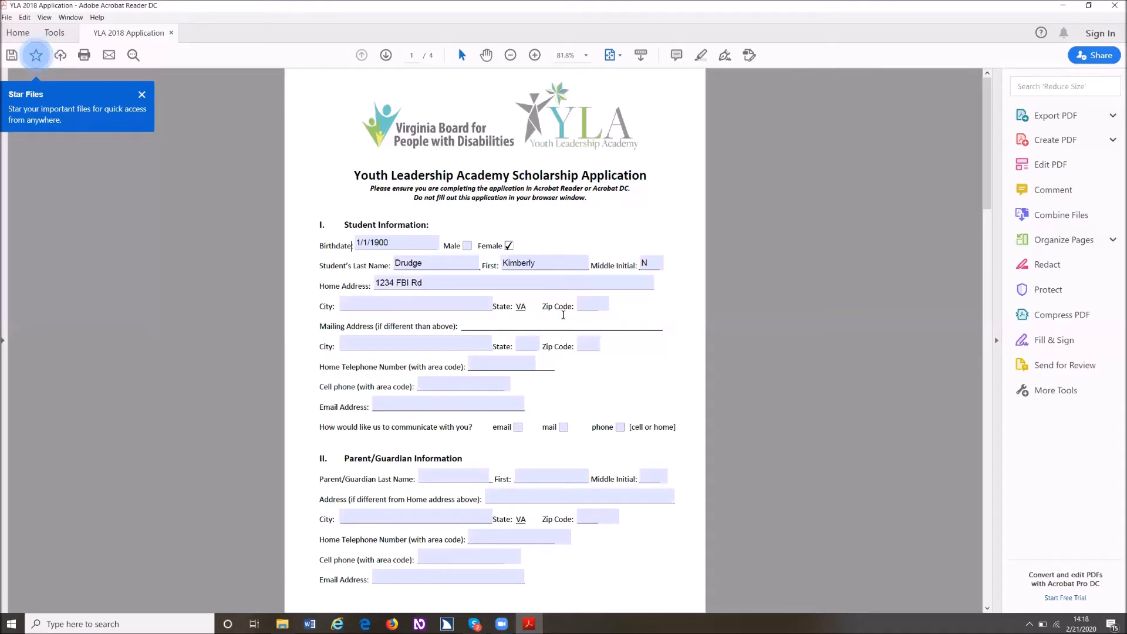
- Fill in the city and zip code of the student's home address
{"action": "key", "text": "Tab"}
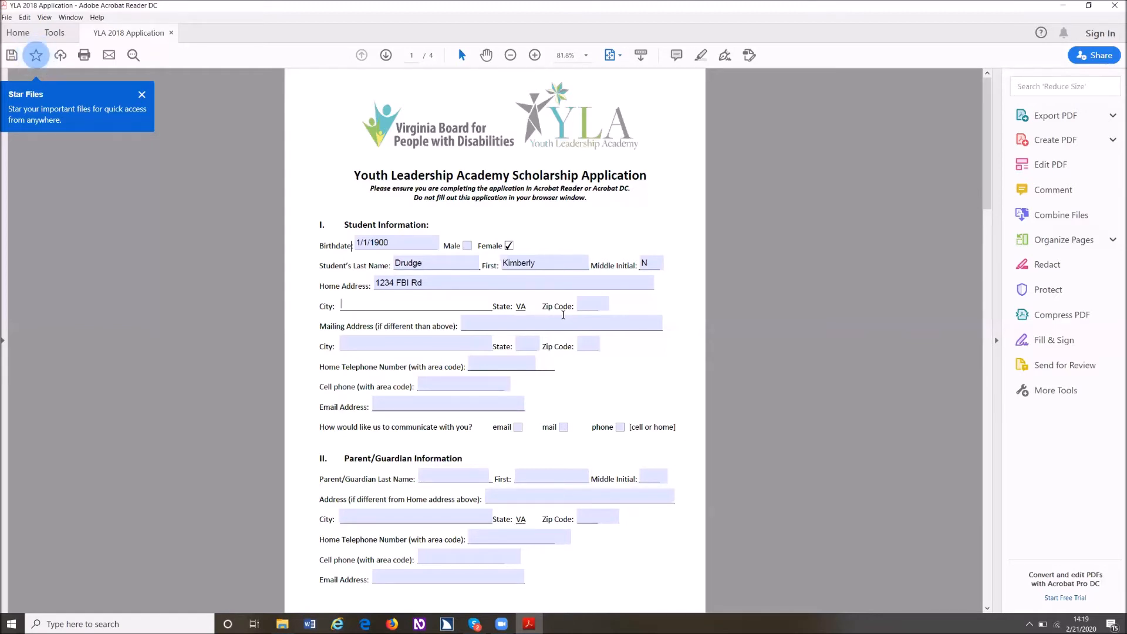
{"action": "type", "text": "Quantio"}
{"action": "key", "text": "BackSpace"}
{"action": "type", "text": "ico"}
{"action": "key", "text": "Tab"}
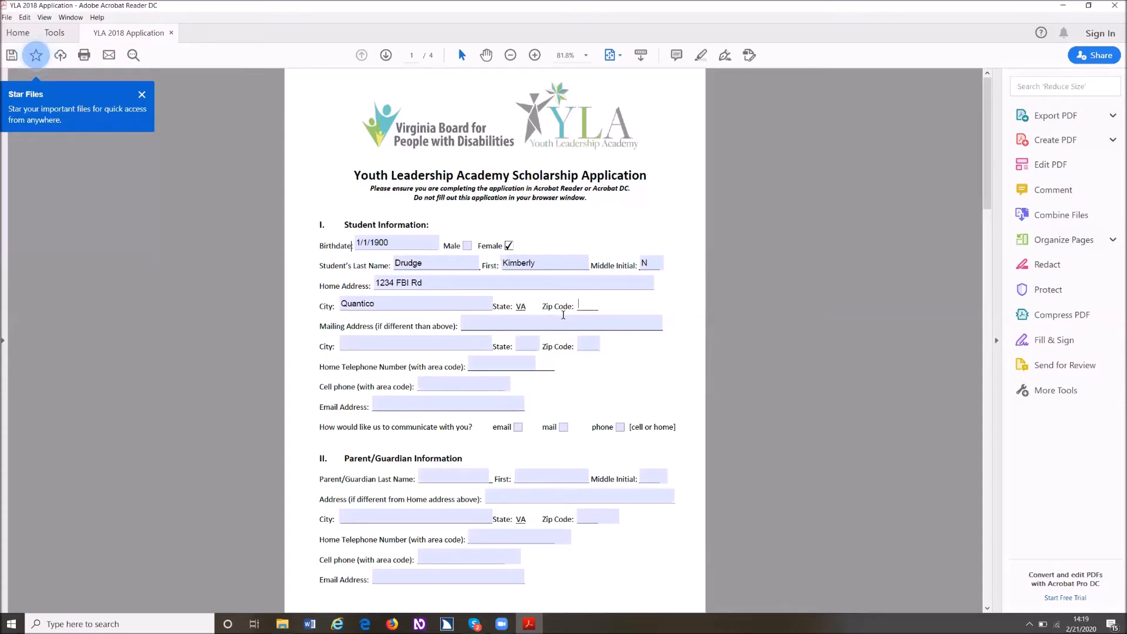
{"action": "type", "text": "12345"}
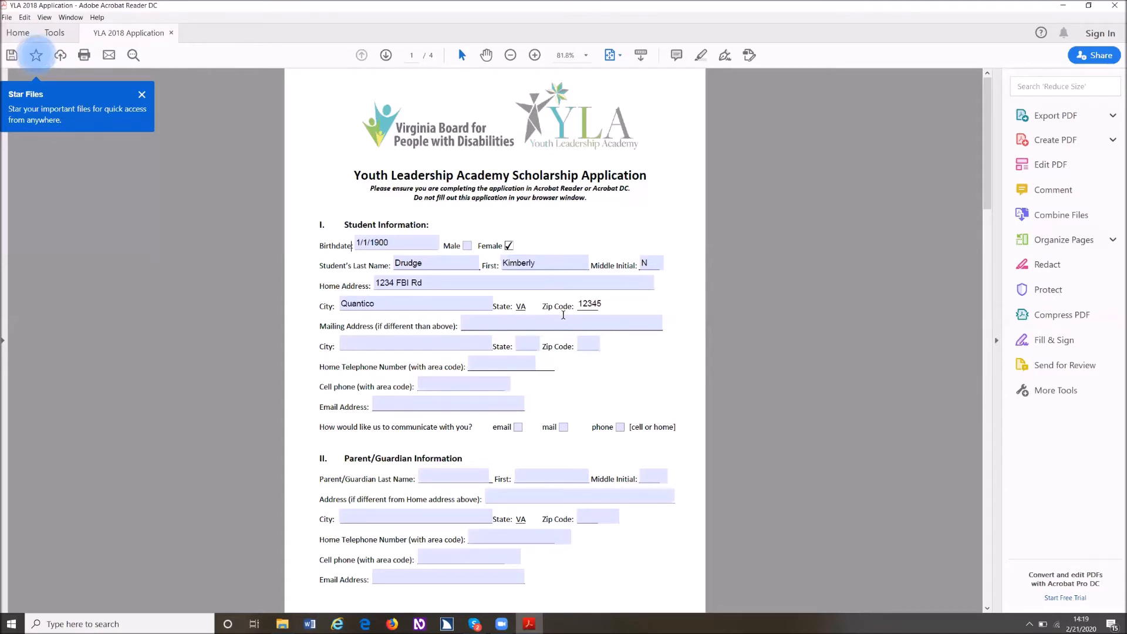
- Leave the mailing address and home telephone fields empty and enter the student's phone number in the Cell phone field
{"action": "key", "text": "Tab"}
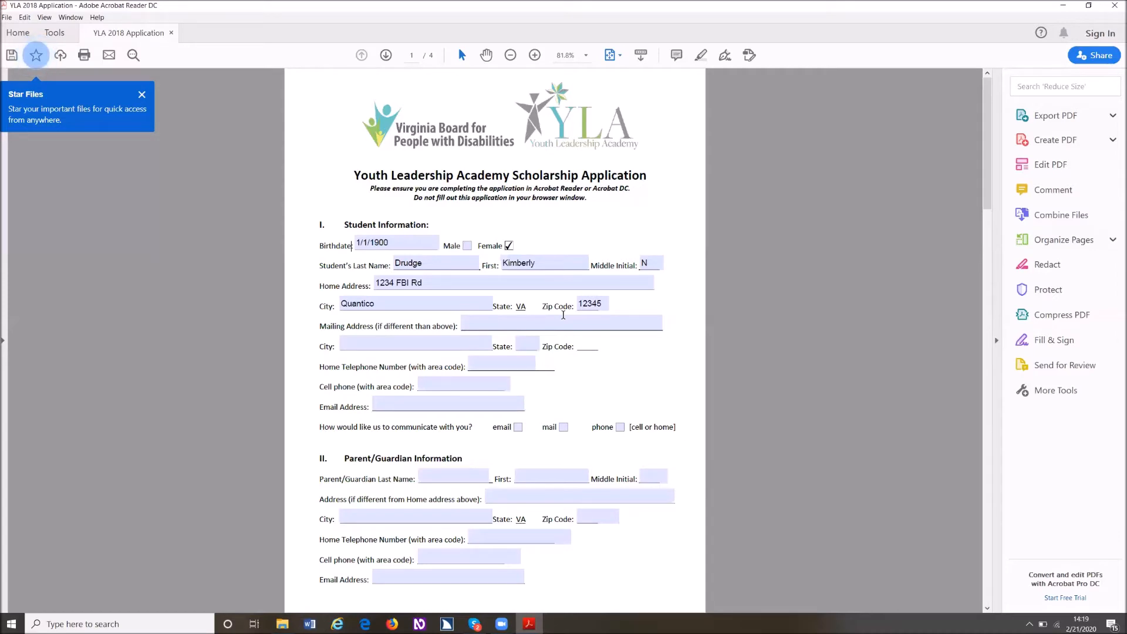
{"action": "key", "text": "shift+Tab"}
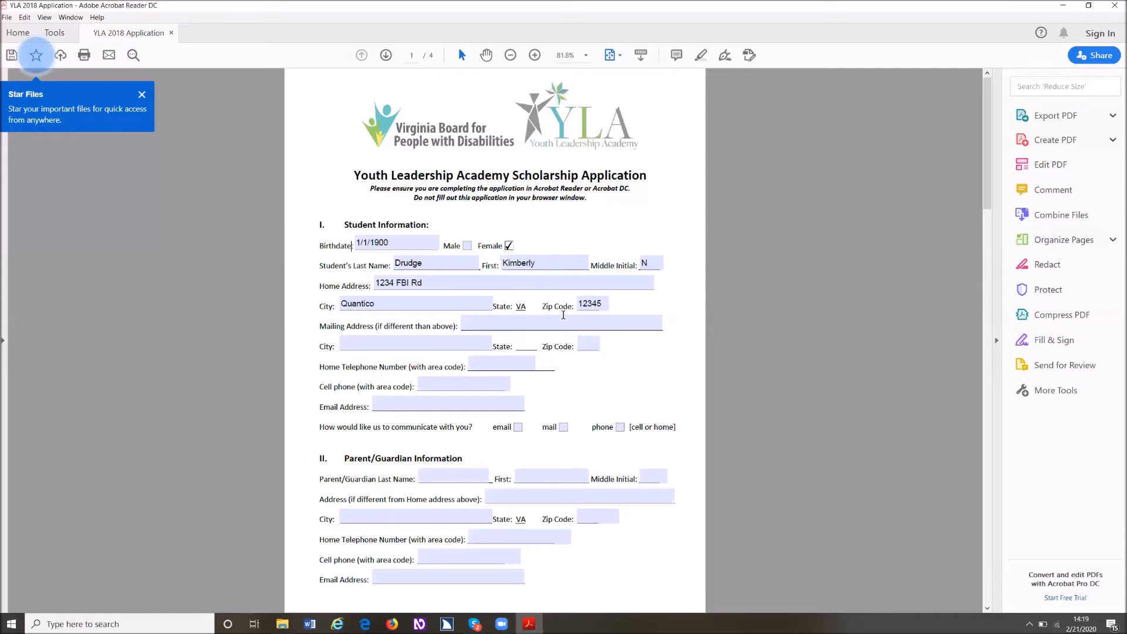
{"action": "key", "text": "shift+Tab"}
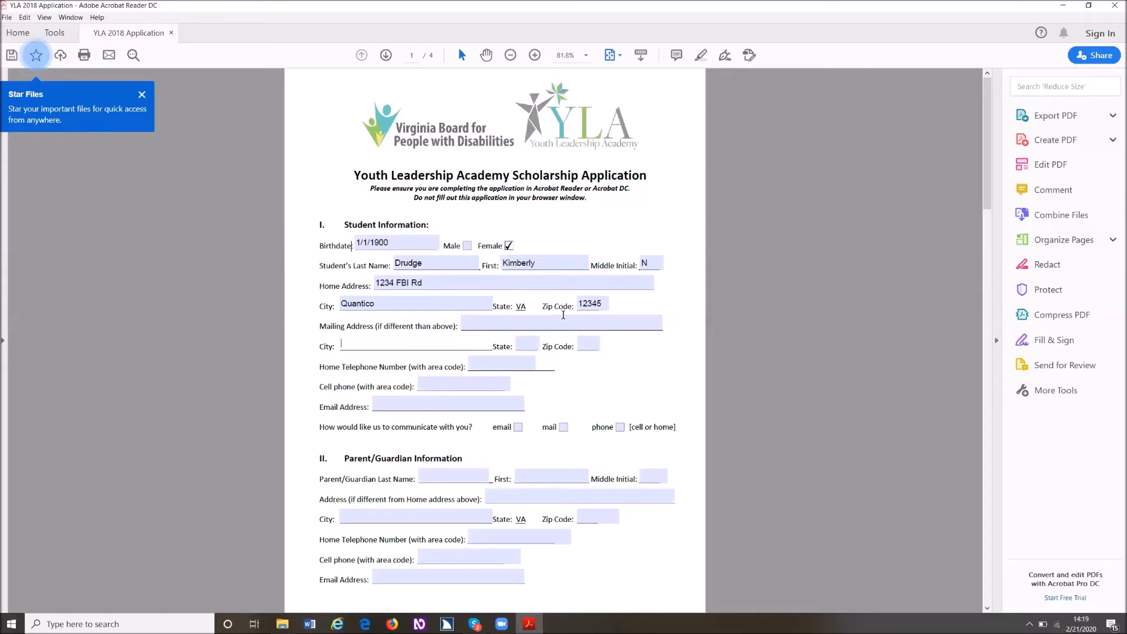
{"action": "key", "text": "Tab"}
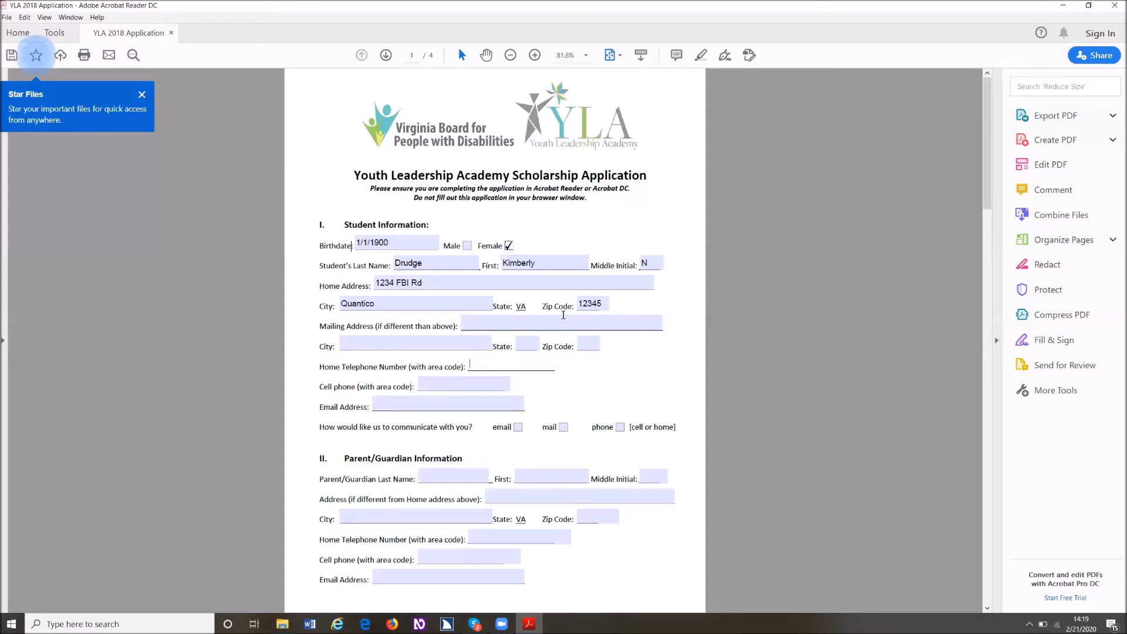
{"action": "key", "text": "Tab"}
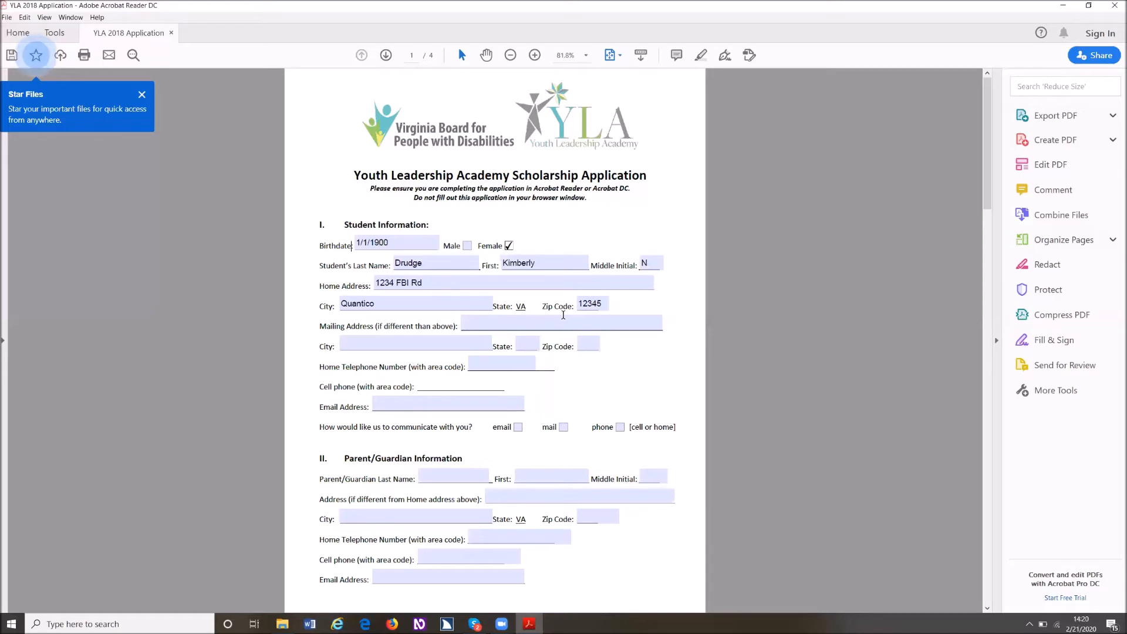
{"action": "type", "text": "11"}
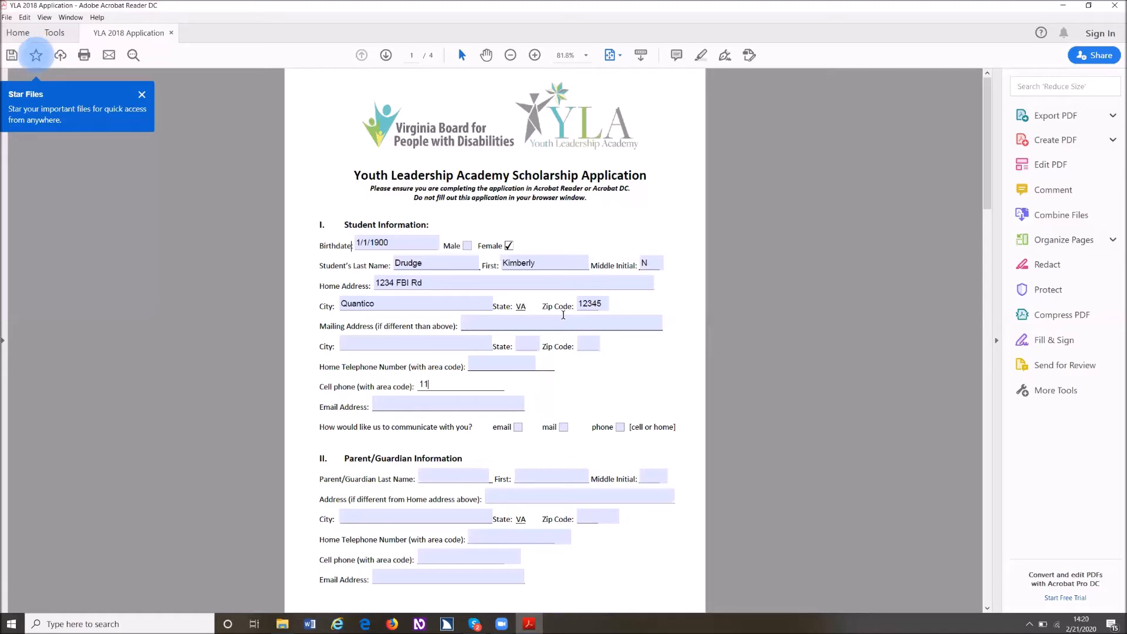
{"action": "type", "text": "-555-5"}
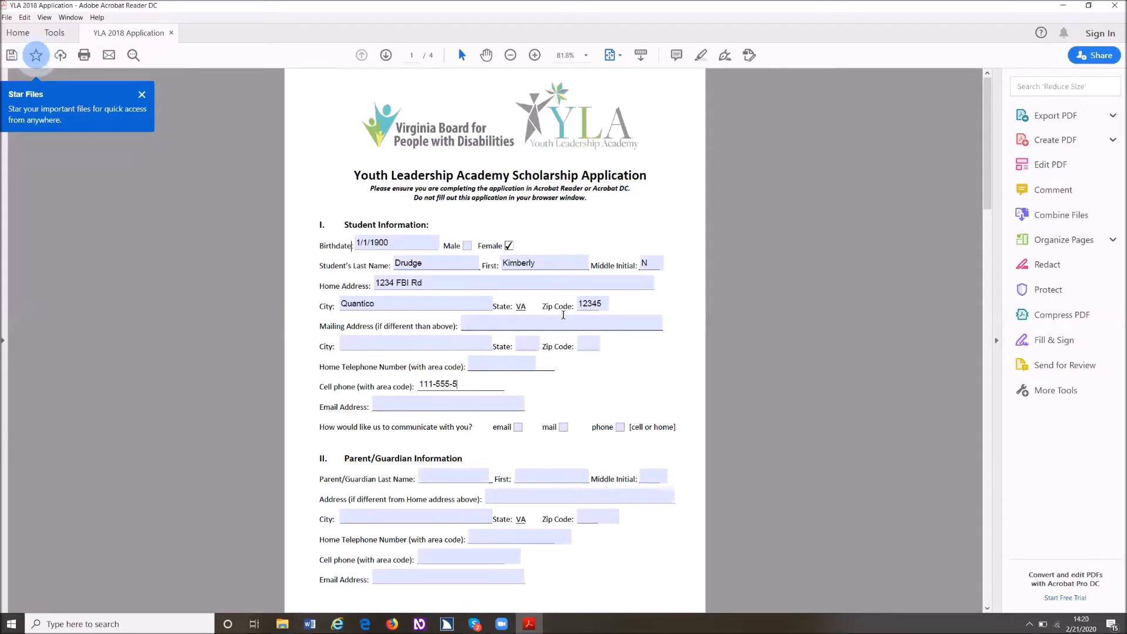
{"action": "type", "text": "55-55"}
- Enter the student's e-mail address in the Email Address field of Student Information
{"action": "key", "text": "Tab"}
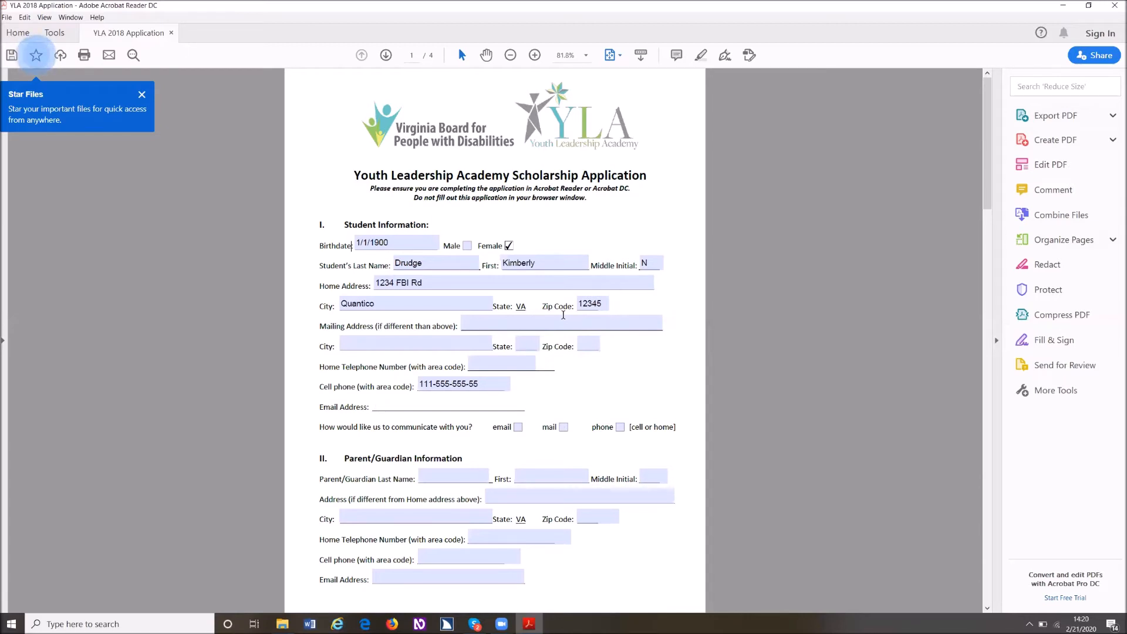
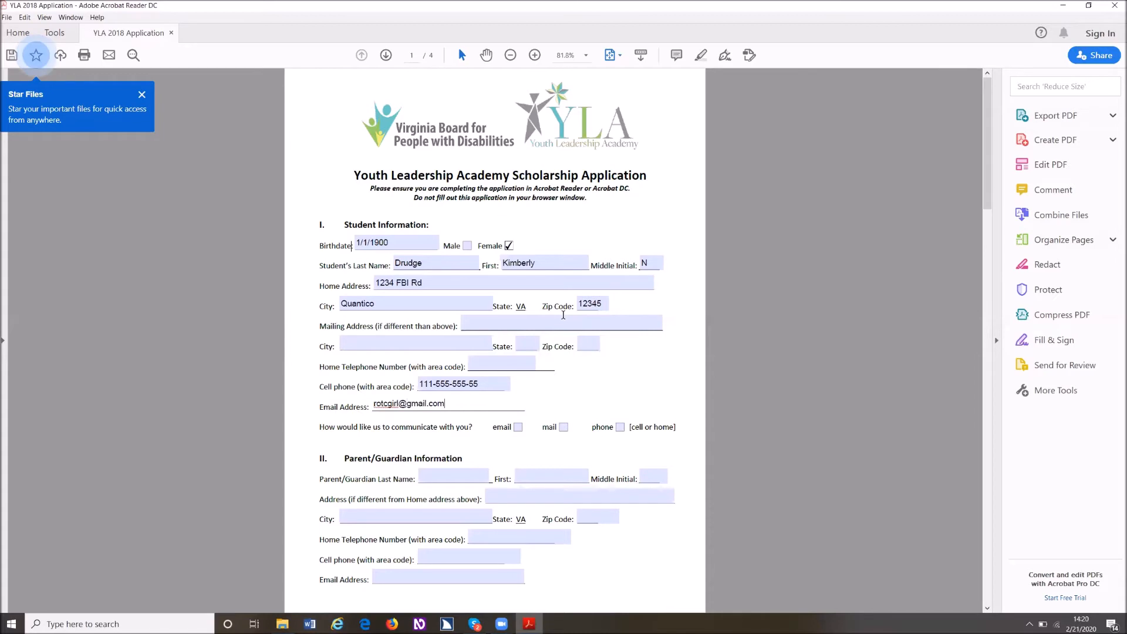
{"action": "key", "text": "Tab"}
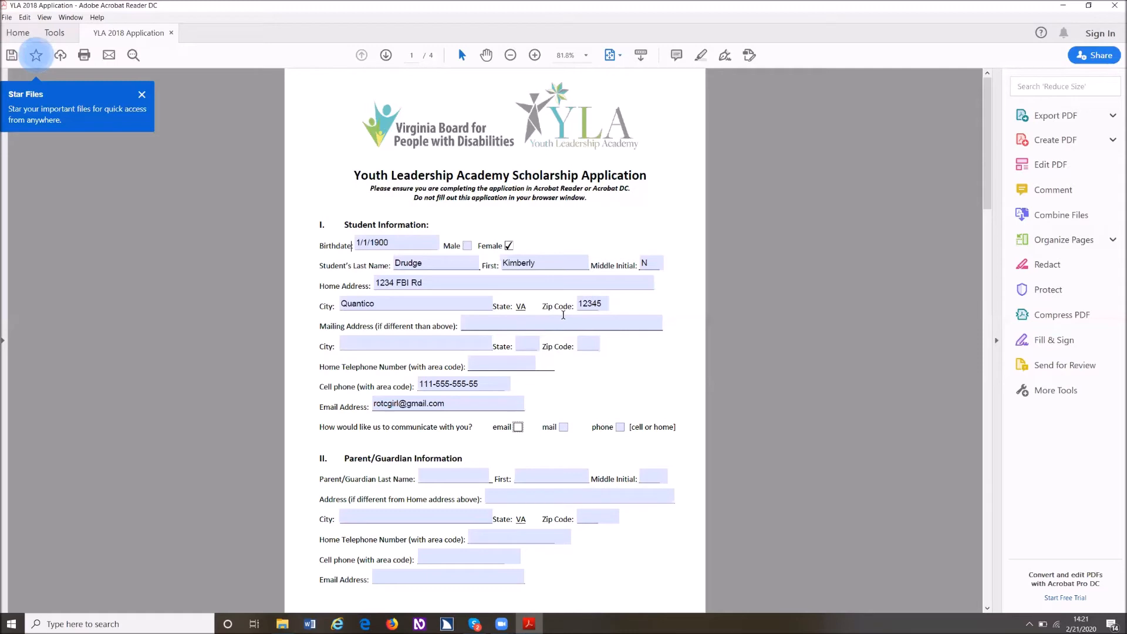
- Close the application PDF without saving the changes and close the Downloads folder window
{"action": "key", "text": "alt+F4"}
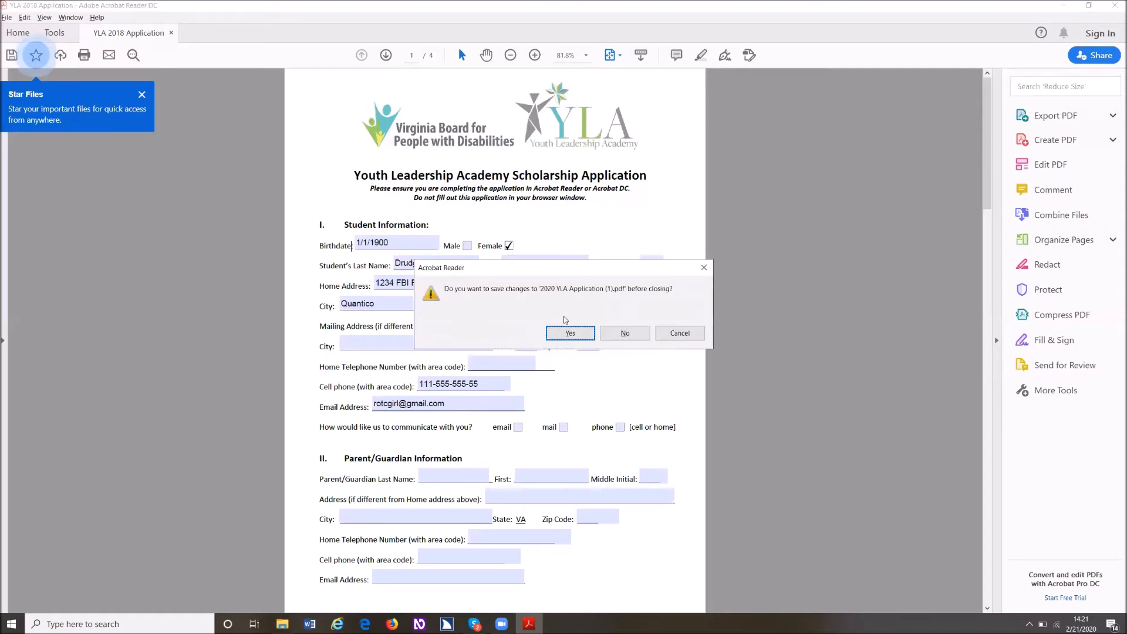
{"action": "key", "text": "Tab"}
{"action": "key", "text": "space"}
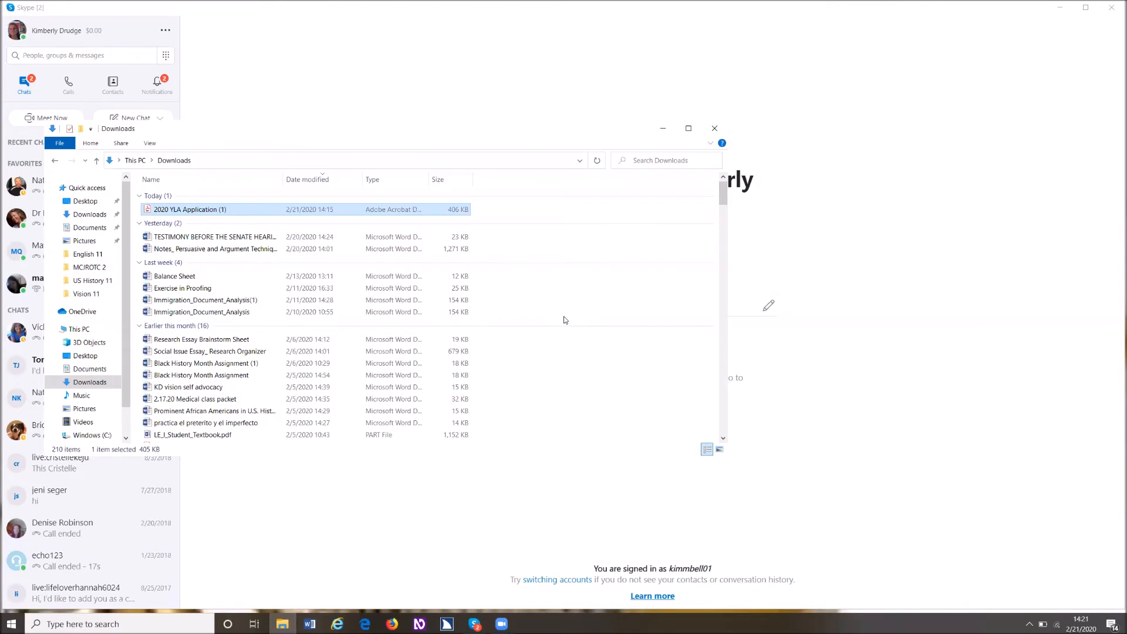
{"action": "key", "text": "alt+F4"}
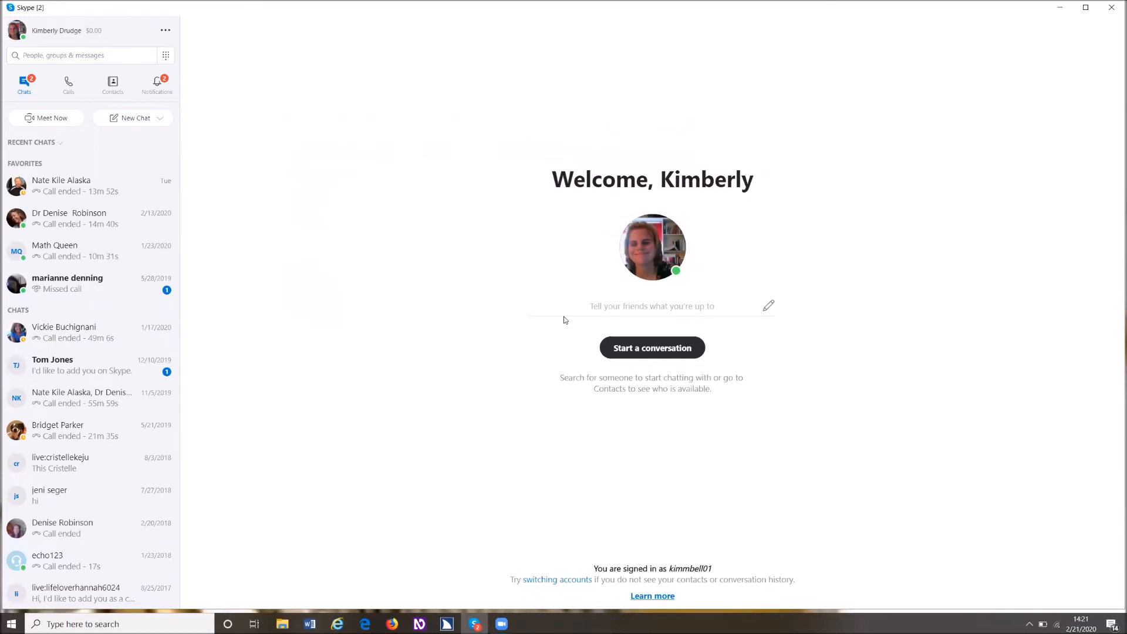
- Switch to the desktop's app search and launch Google Chrome
{"action": "key", "text": "alt+Tab"}
{"action": "key", "text": "Tab"}
{"action": "key", "text": "Tab"}
{"action": "key", "text": "Tab"}
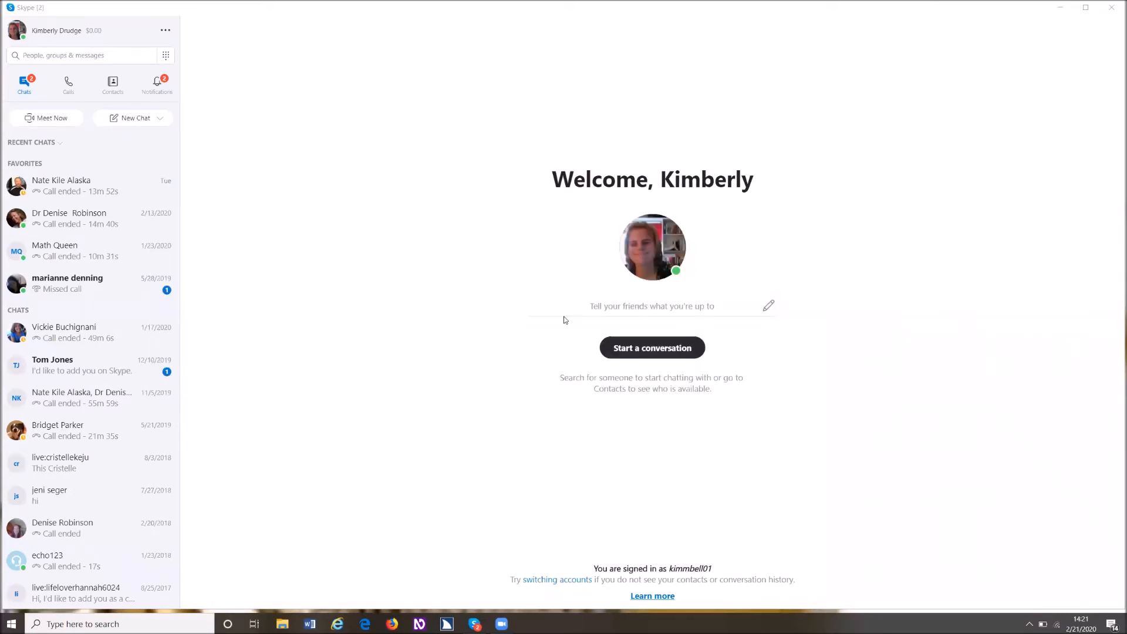
{"action": "key", "text": "super"}
{"action": "type", "text": "c"}
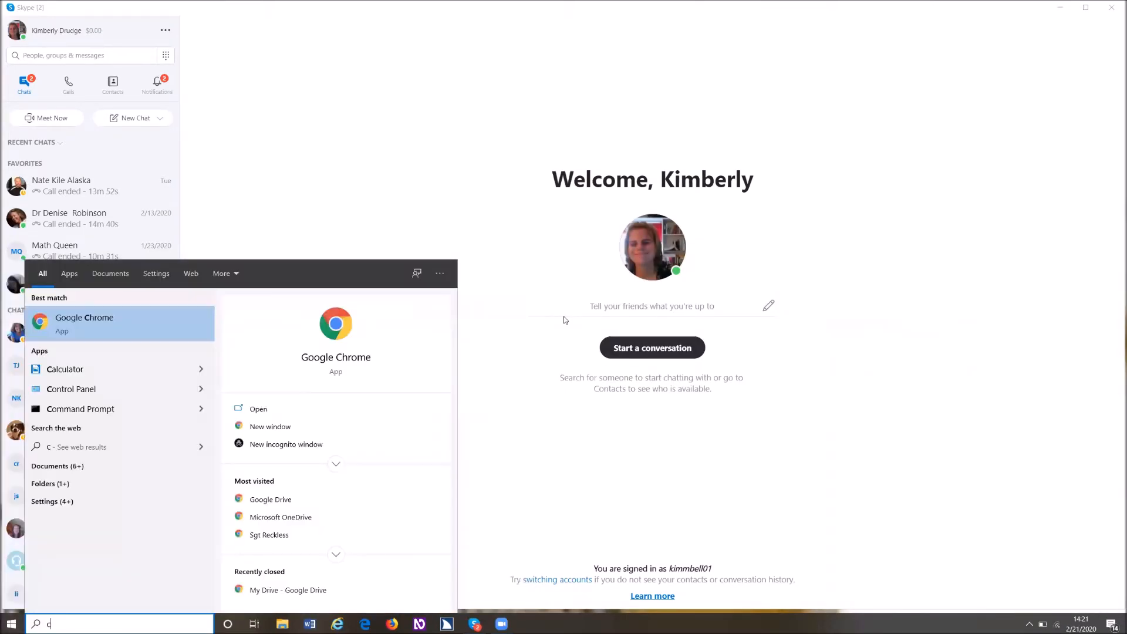
{"action": "key", "text": "Return"}
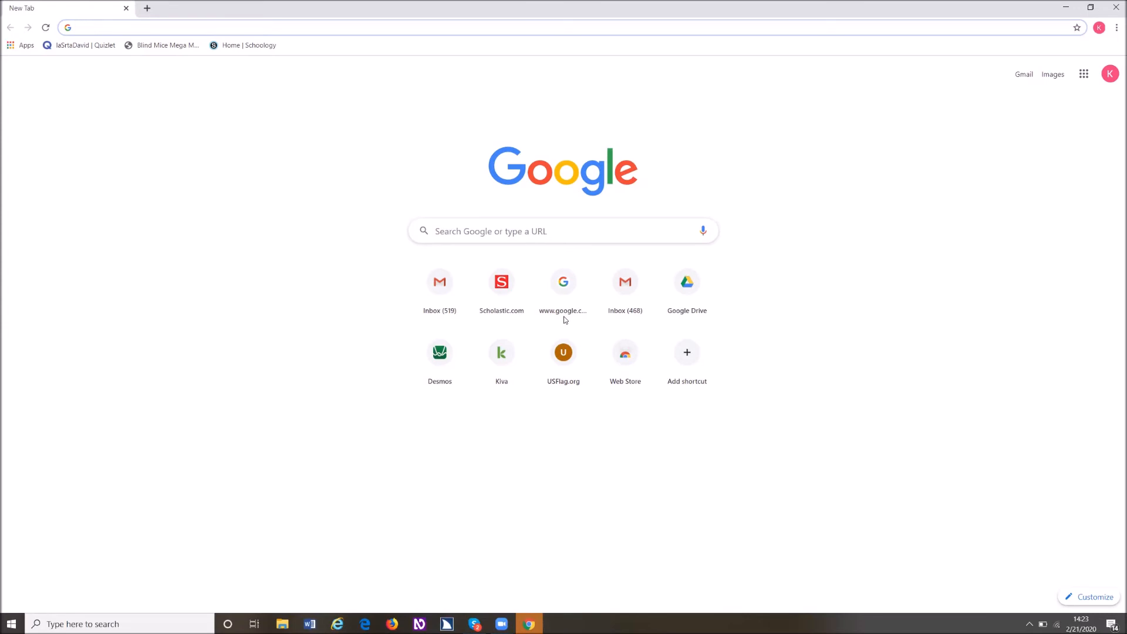
{"action": "key", "text": "alt+Tab"}
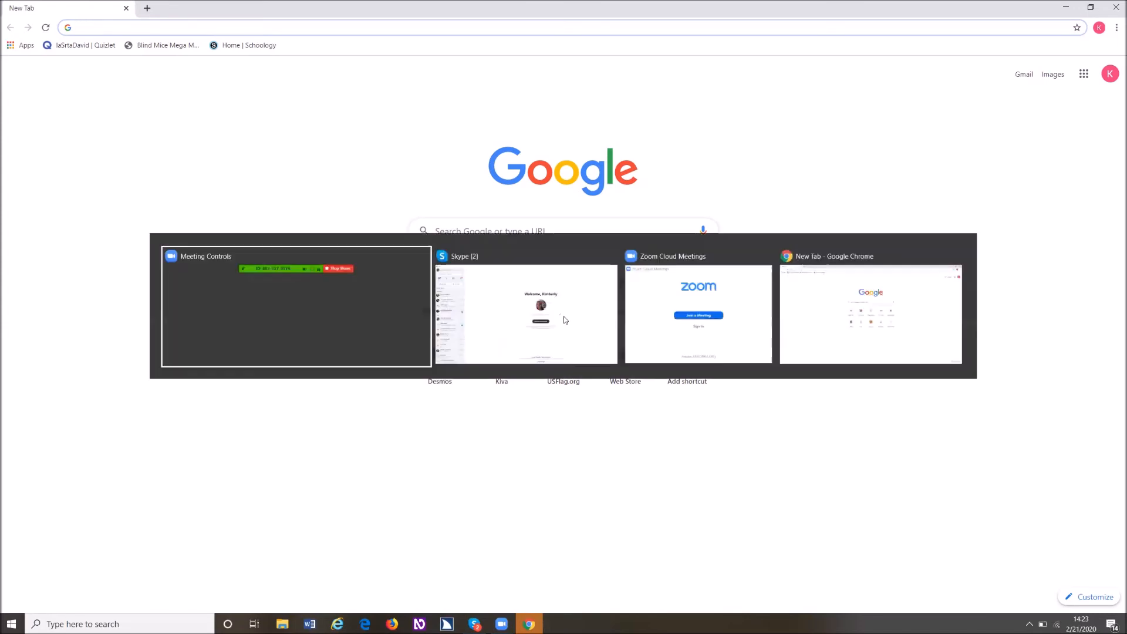
{"action": "key", "text": "alt+Tab"}
{"action": "key", "text": "alt+Tab"}
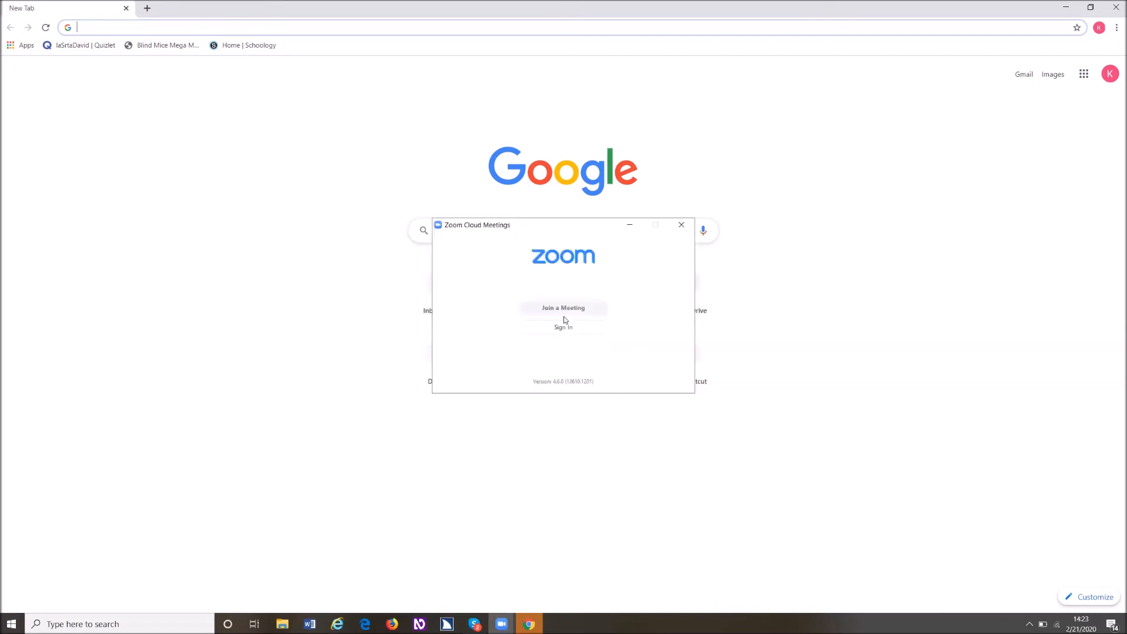
{"action": "key", "text": "super"}
{"action": "type", "text": "c"}
{"action": "key", "text": "Return"}
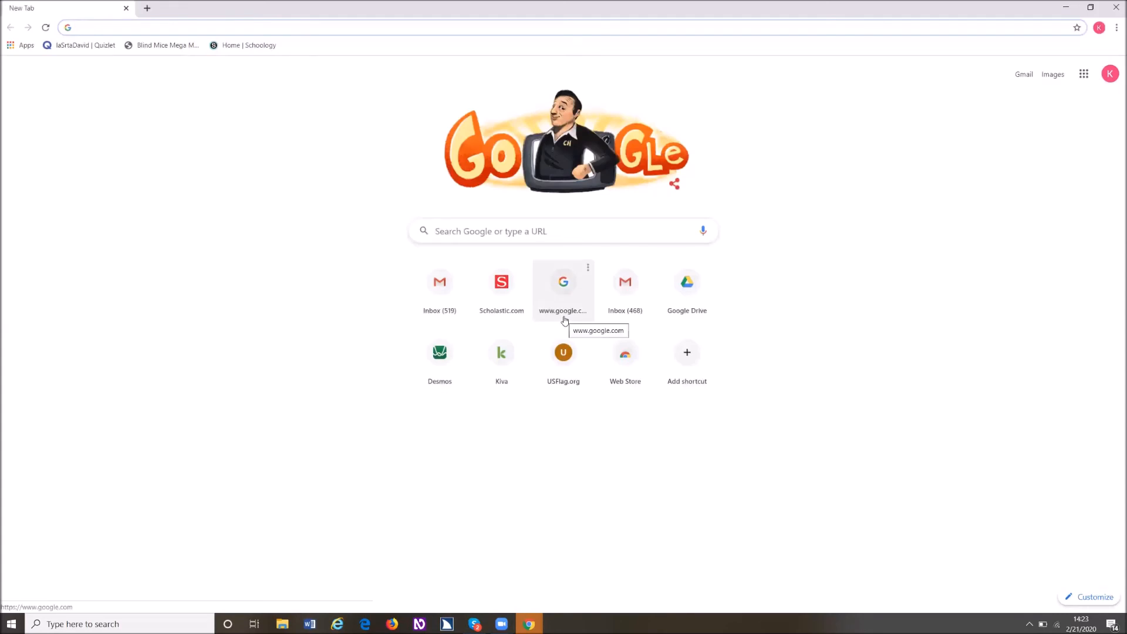
{"action": "type", "text": "g"}
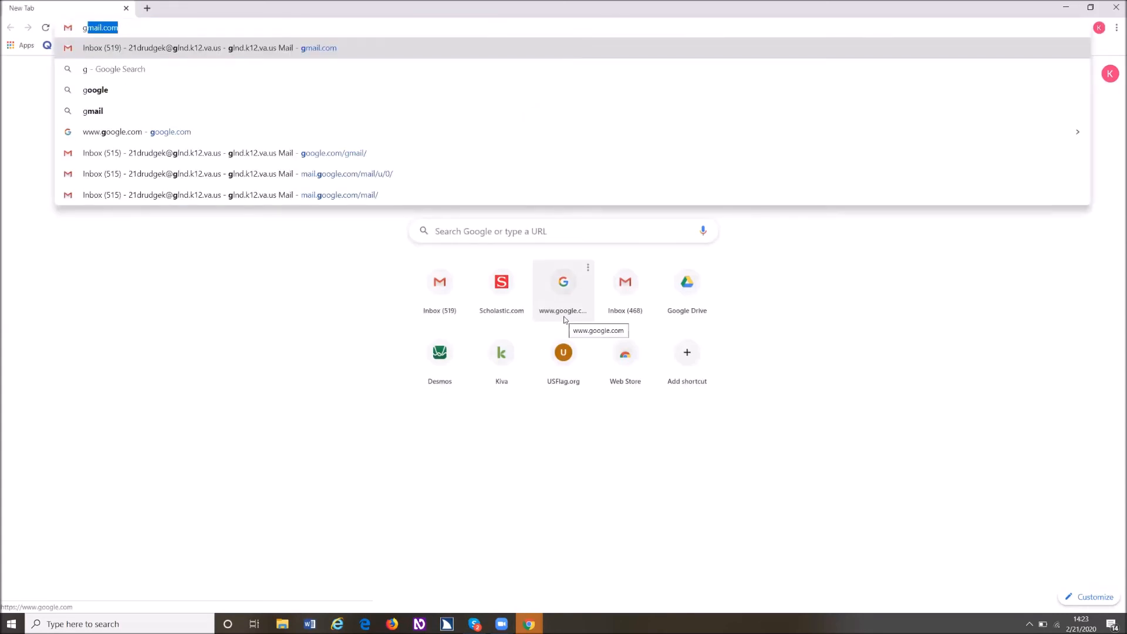
{"action": "key", "text": "BackSpace"}
{"action": "key", "text": "BackSpace"}
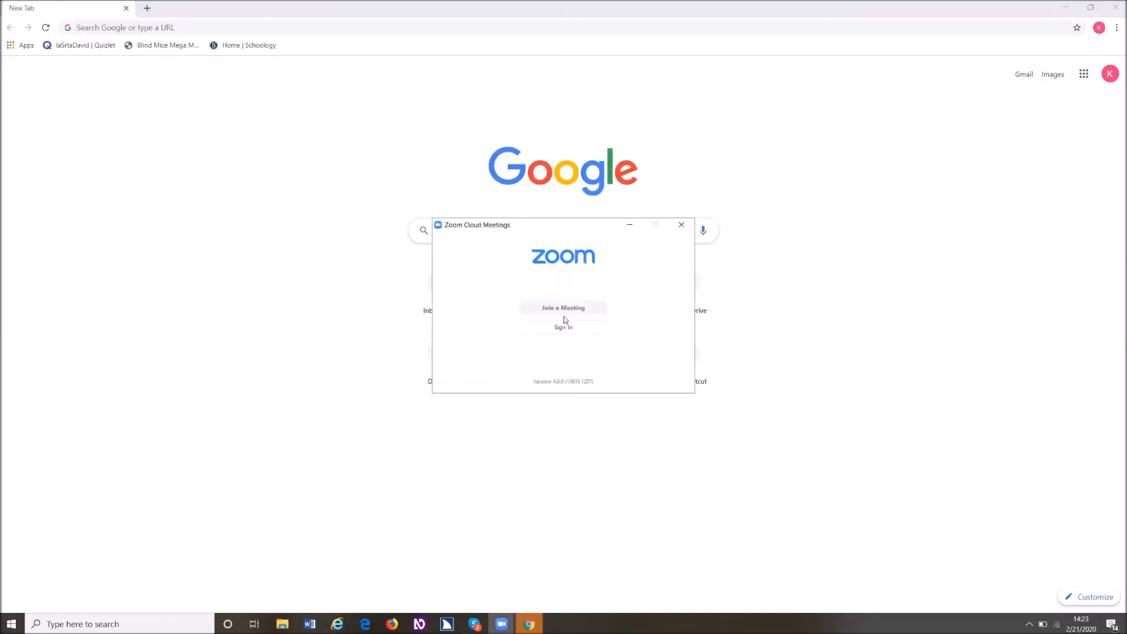
- Launch Google Chrome from the Zoom window and load the inbox at gmail.com
{"action": "key", "text": "super"}
{"action": "type", "text": "c"}
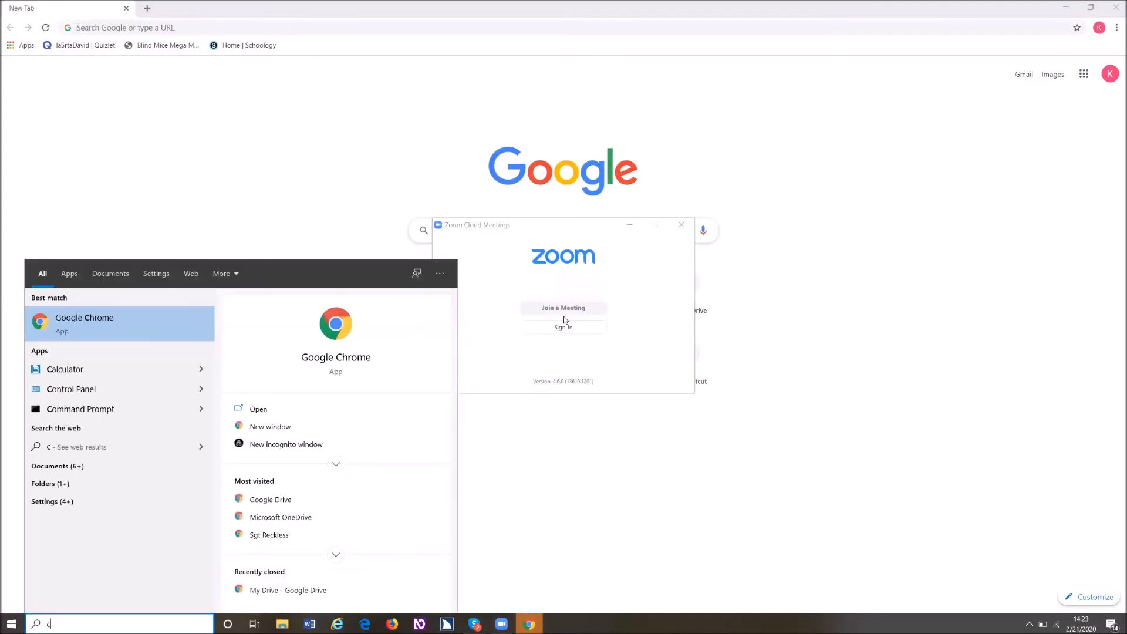
{"action": "key", "text": "Return"}
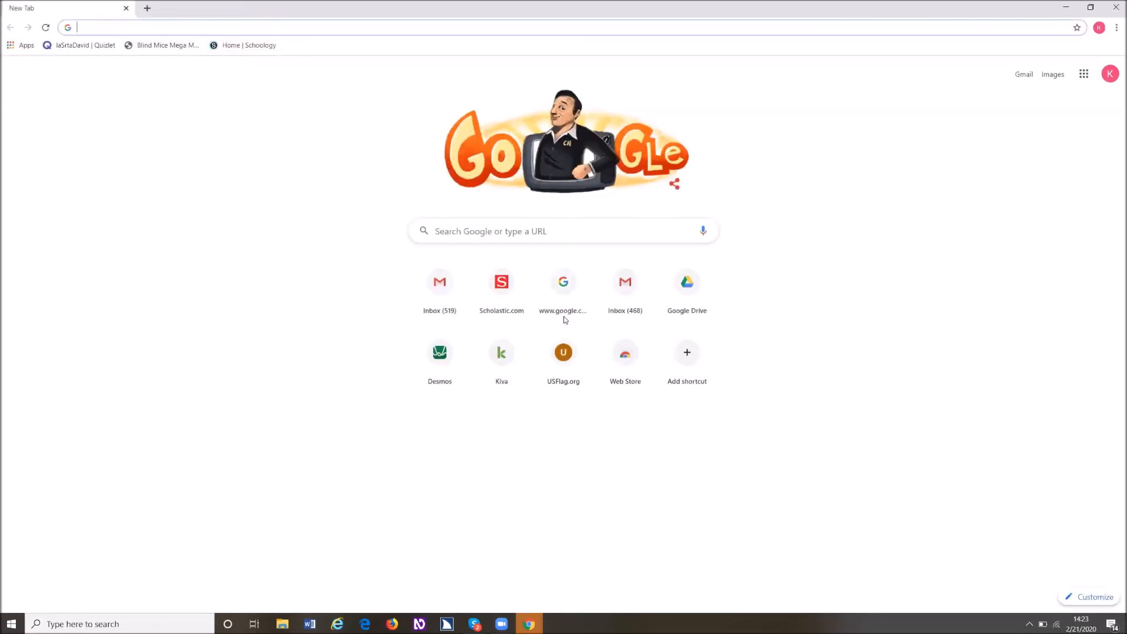
{"action": "type", "text": "gmail.com"}
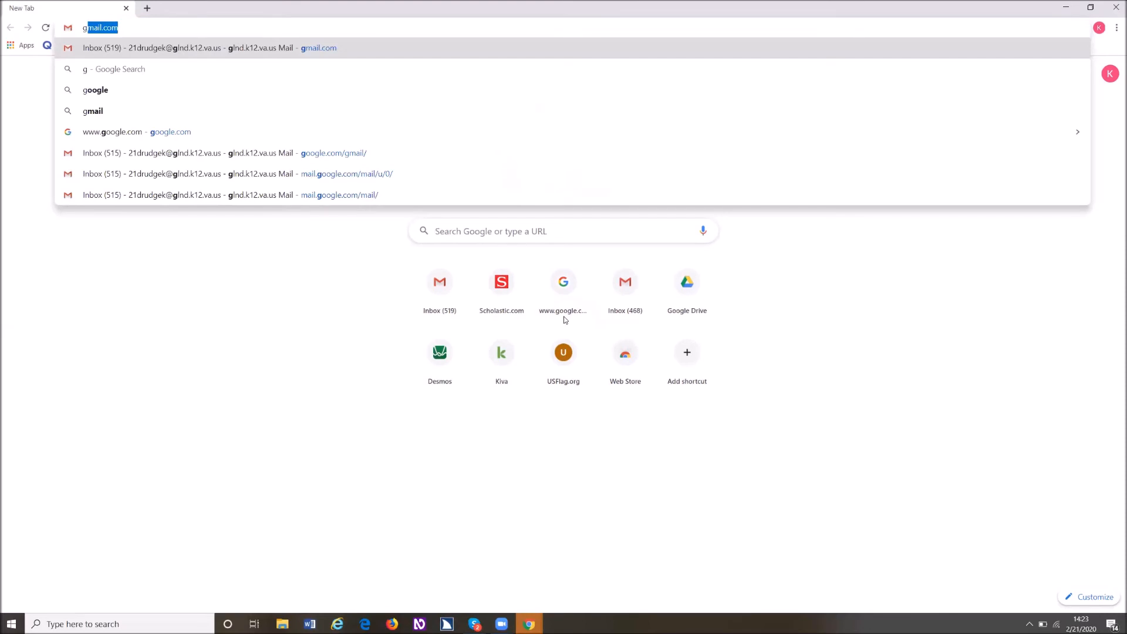
{"action": "key", "text": "Return"}
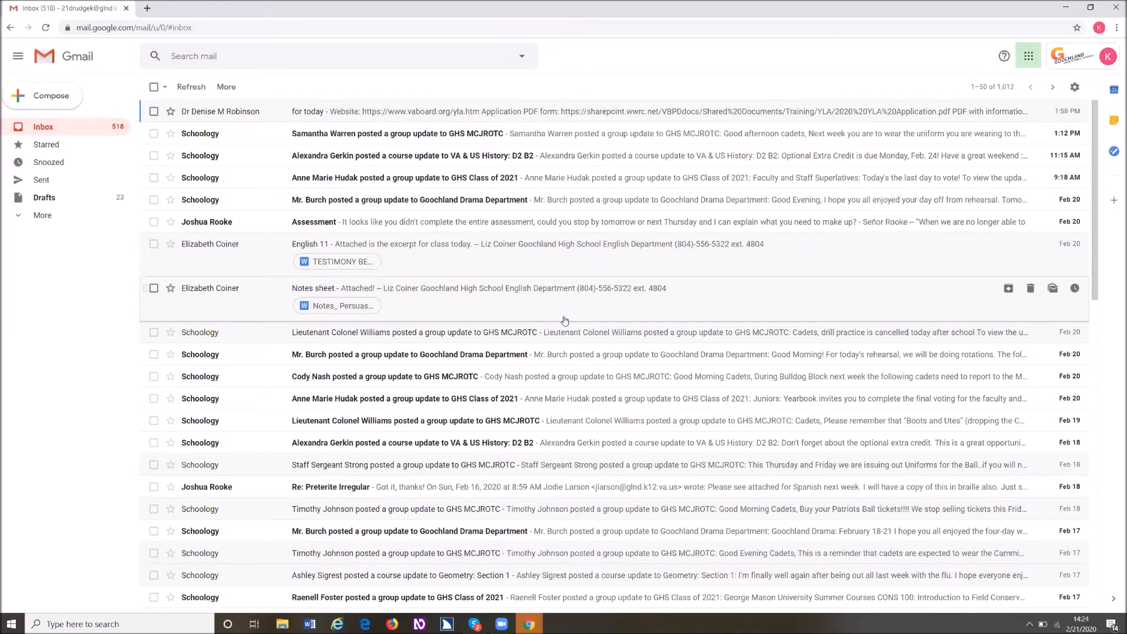
- Open the "for today" message containing the YLA website and PDF links from the inbox
{"action": "key", "text": "Tab"}
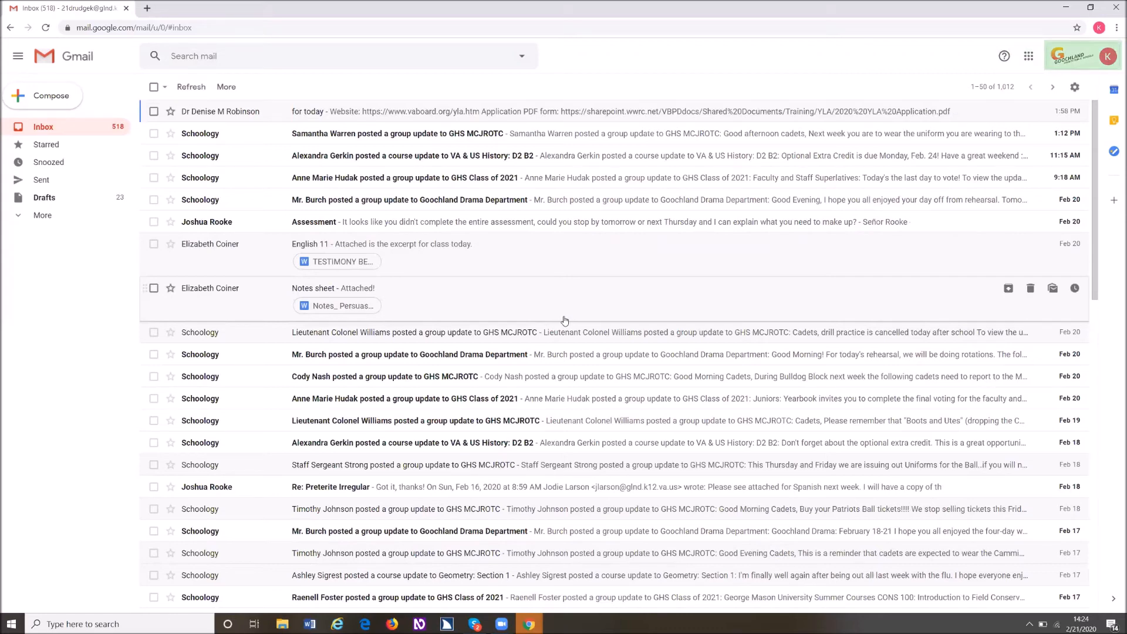
{"action": "key", "text": "Tab"}
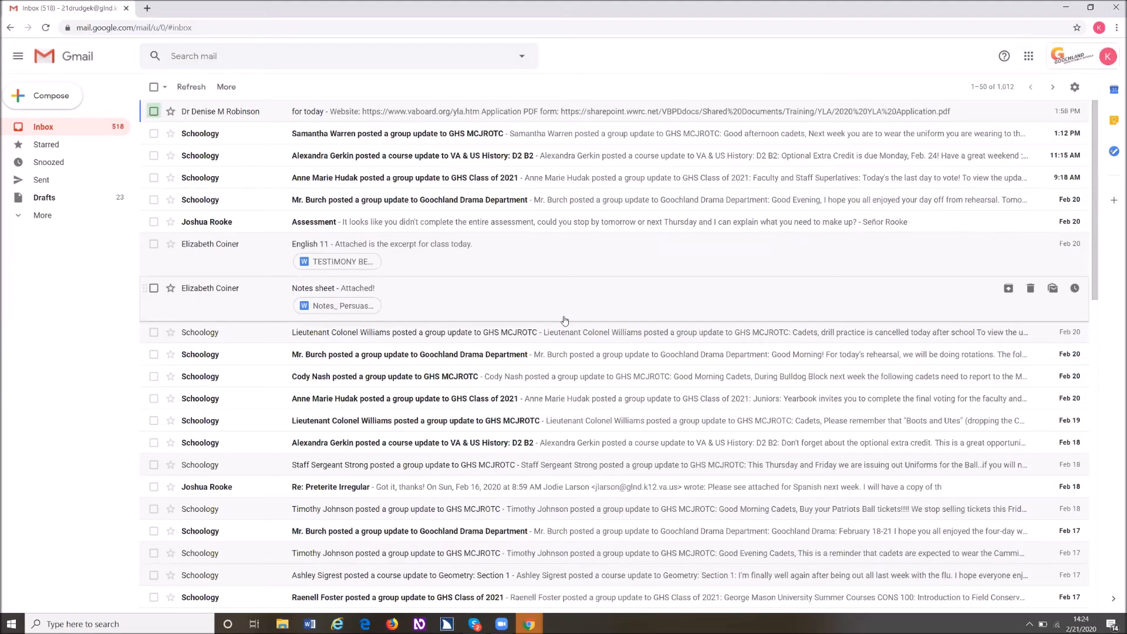
{"action": "key", "text": "Tab"}
{"action": "key", "text": "Tab"}
{"action": "key", "text": "Return"}
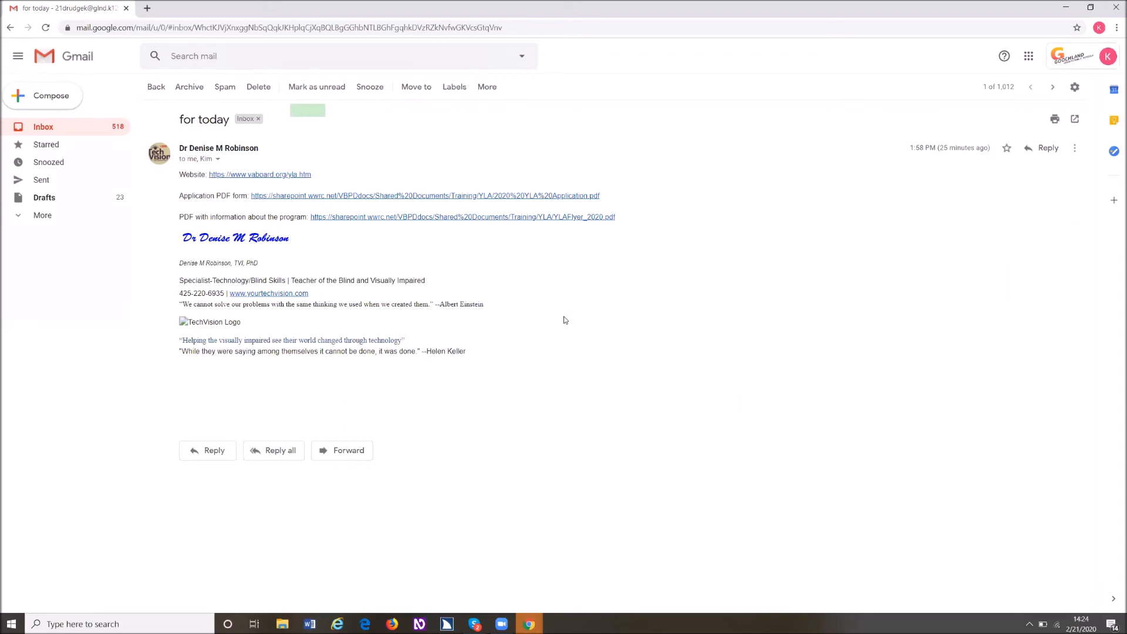
- Follow the Application PDF form link in the message to open the 2020 YLA Application
{"action": "key", "text": "Tab"}
{"action": "key", "text": "Tab"}
{"action": "key", "text": "Tab"}
{"action": "key", "text": "Tab"}
{"action": "key", "text": "Tab"}
{"action": "key", "text": "Tab"}
{"action": "key", "text": "Tab"}
{"action": "key", "text": "Tab"}
{"action": "key", "text": "Tab"}
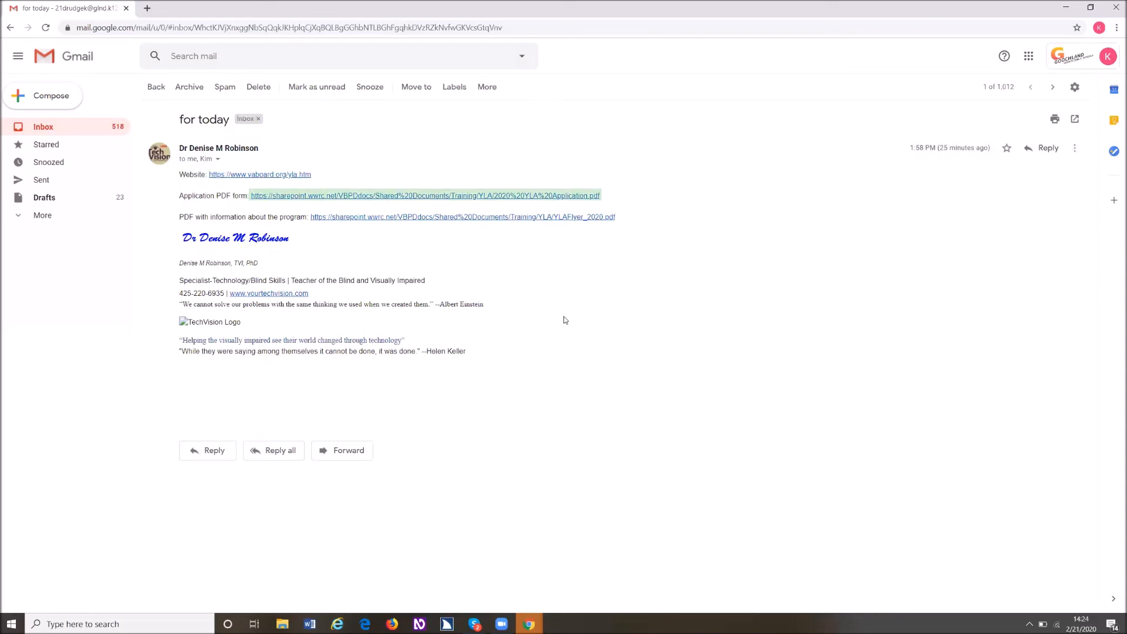
{"action": "key", "text": "Return"}
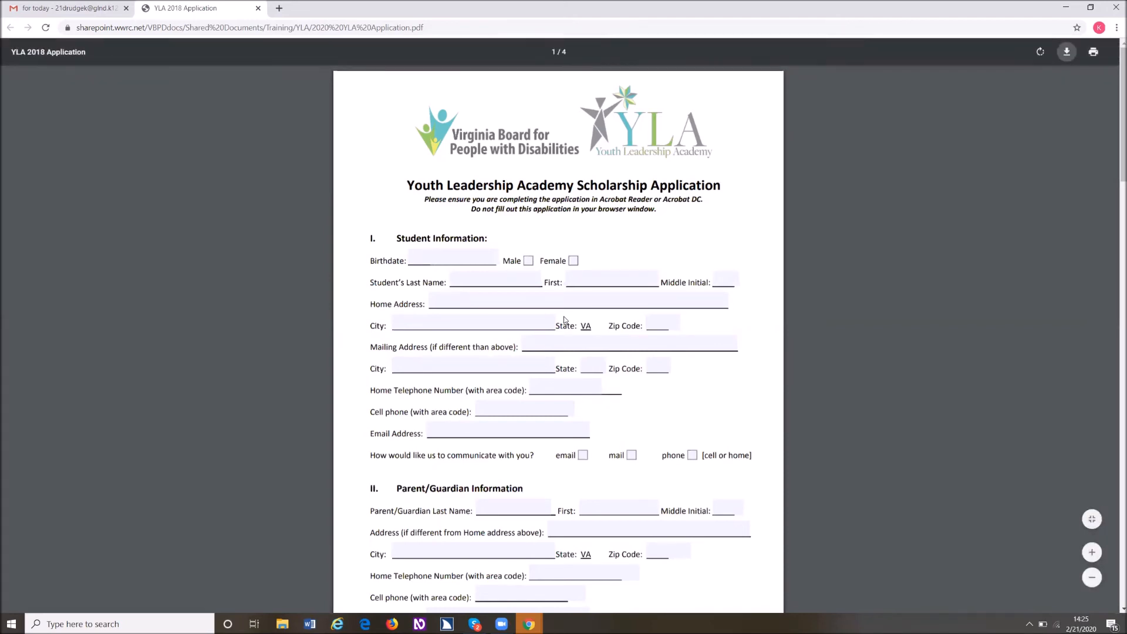
- Start downloading the application PDF and choose Downloads as the save location
{"action": "key", "text": "Return"}
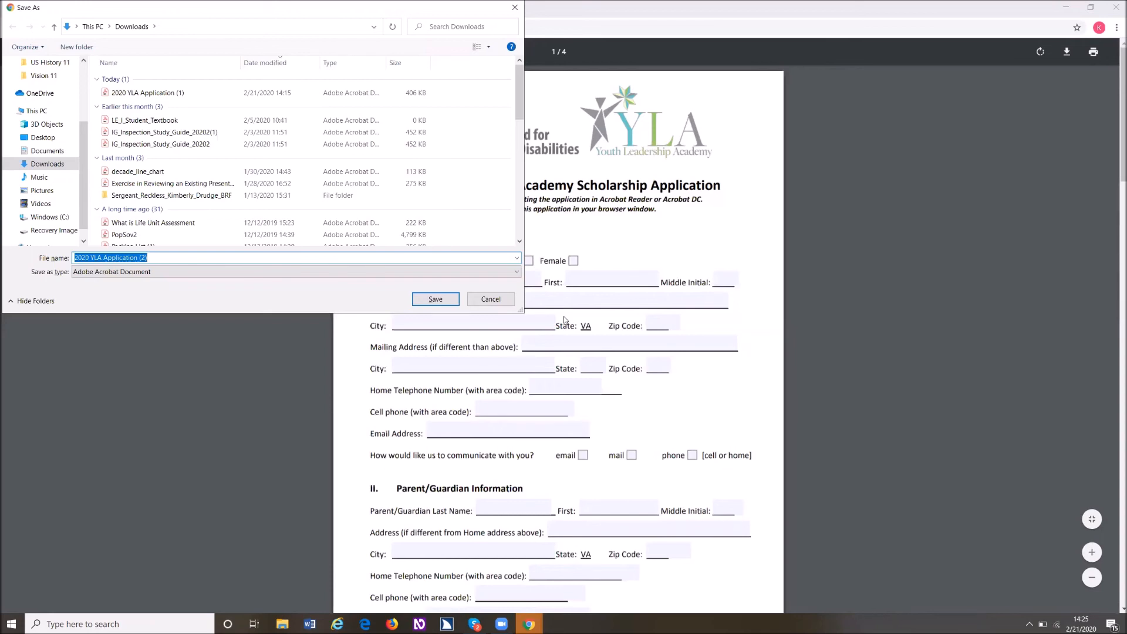
{"action": "key", "text": "alt+d"}
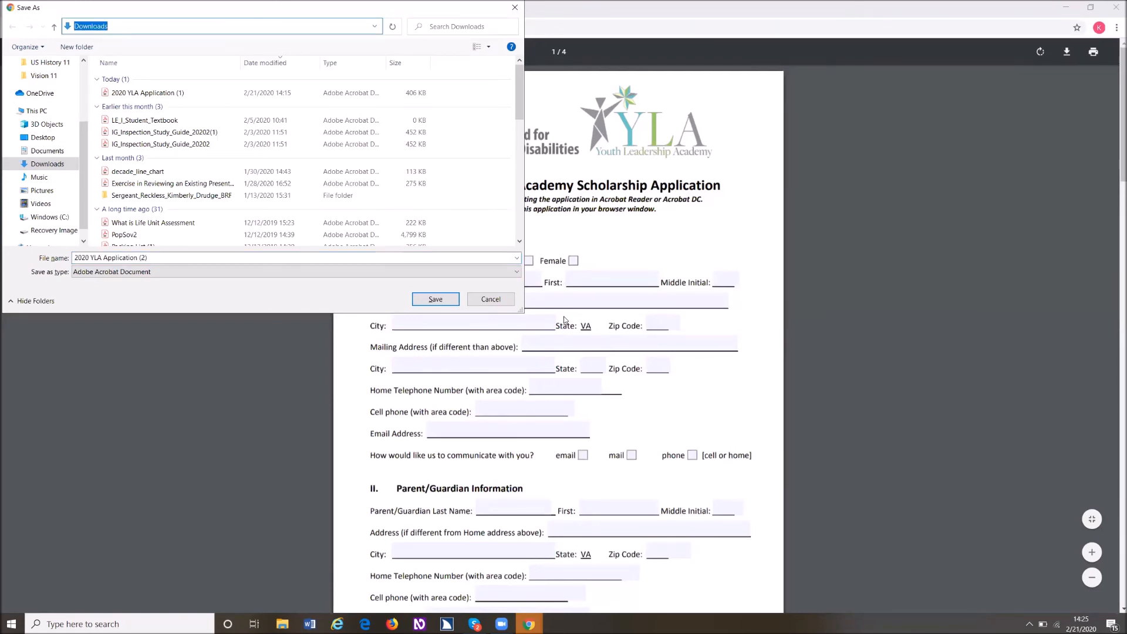
{"action": "type", "text": "Downloads"}
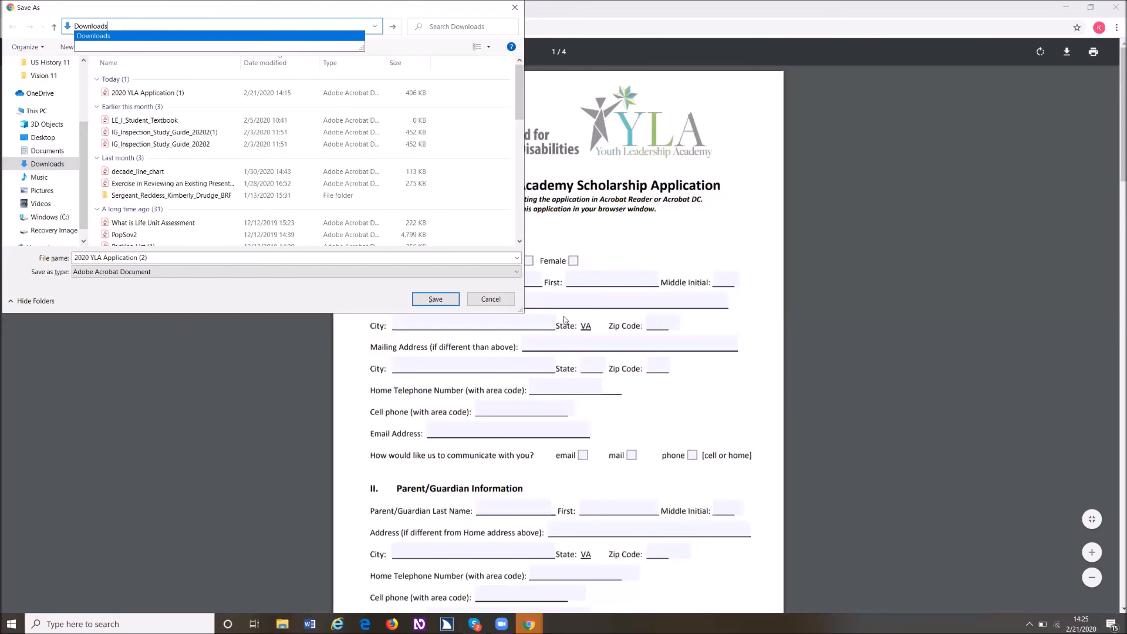
{"action": "key", "text": "Return"}
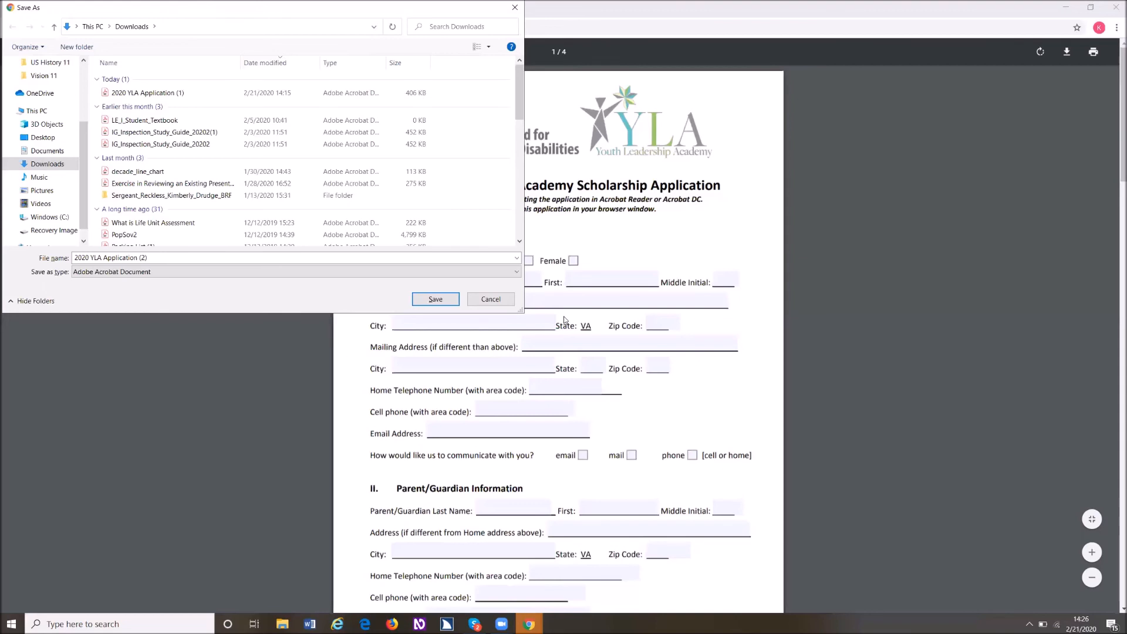
- Try to save the application PDF in Downloads under the suggested name 2020 YLA Application (2)
{"action": "key", "text": "Return"}
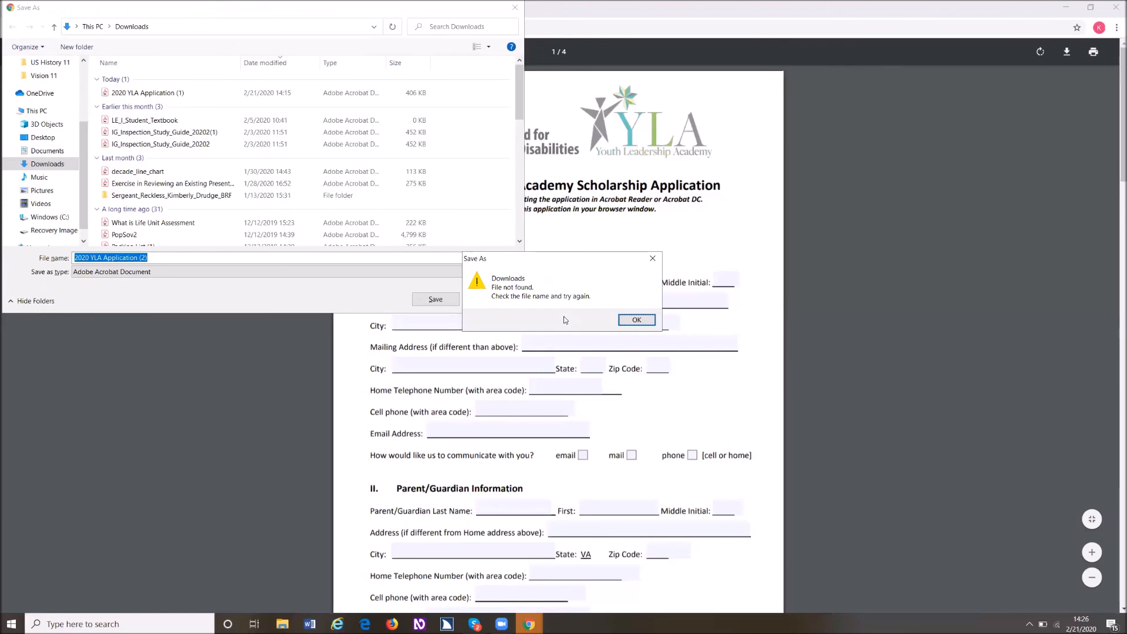
{"action": "key", "text": "Return"}
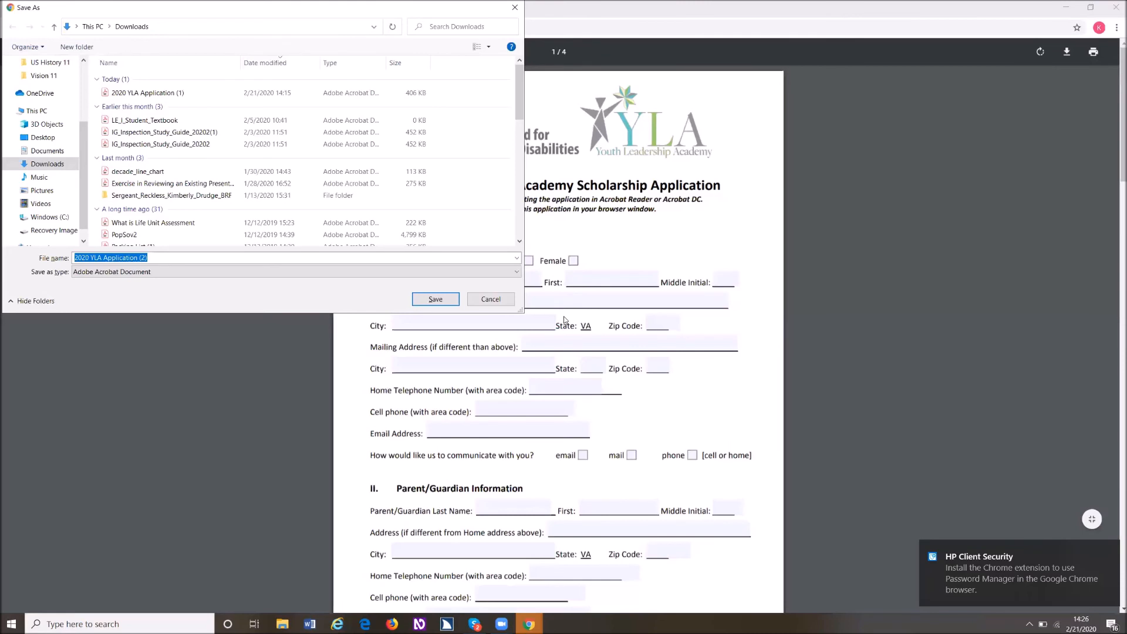
{"action": "key", "text": "Return"}
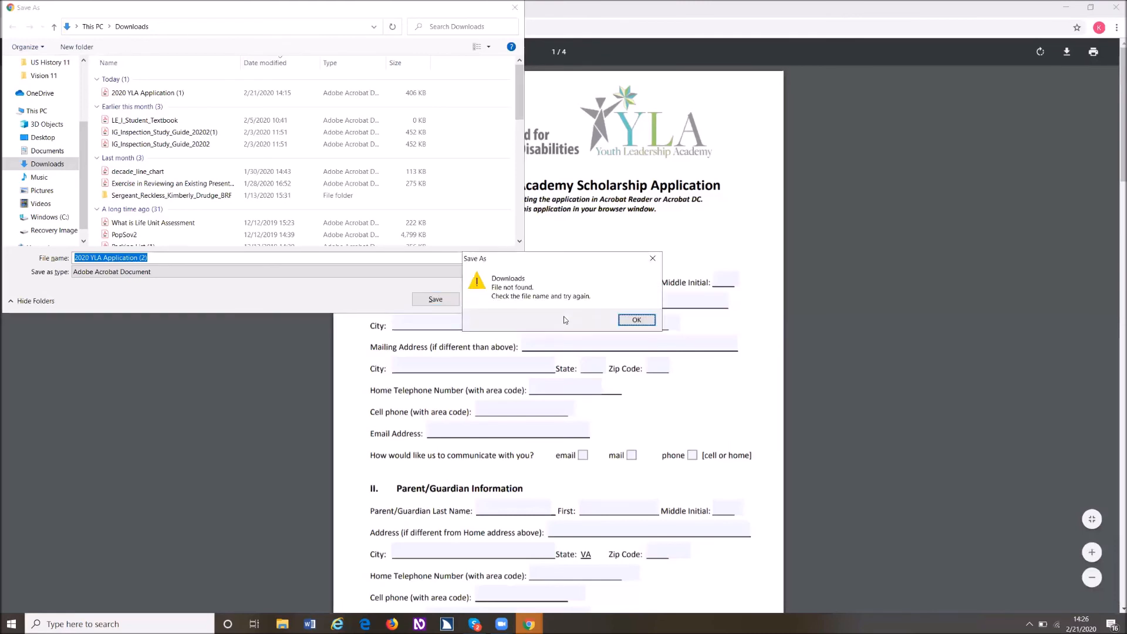
{"action": "key", "text": "Return"}
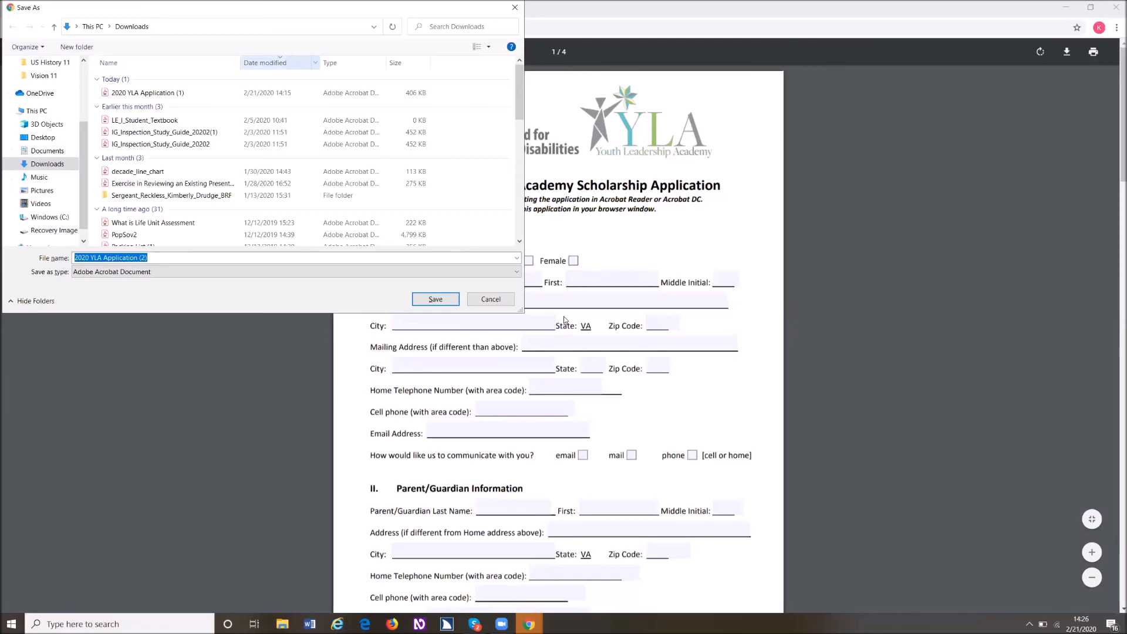
{"action": "key", "text": "Right"}
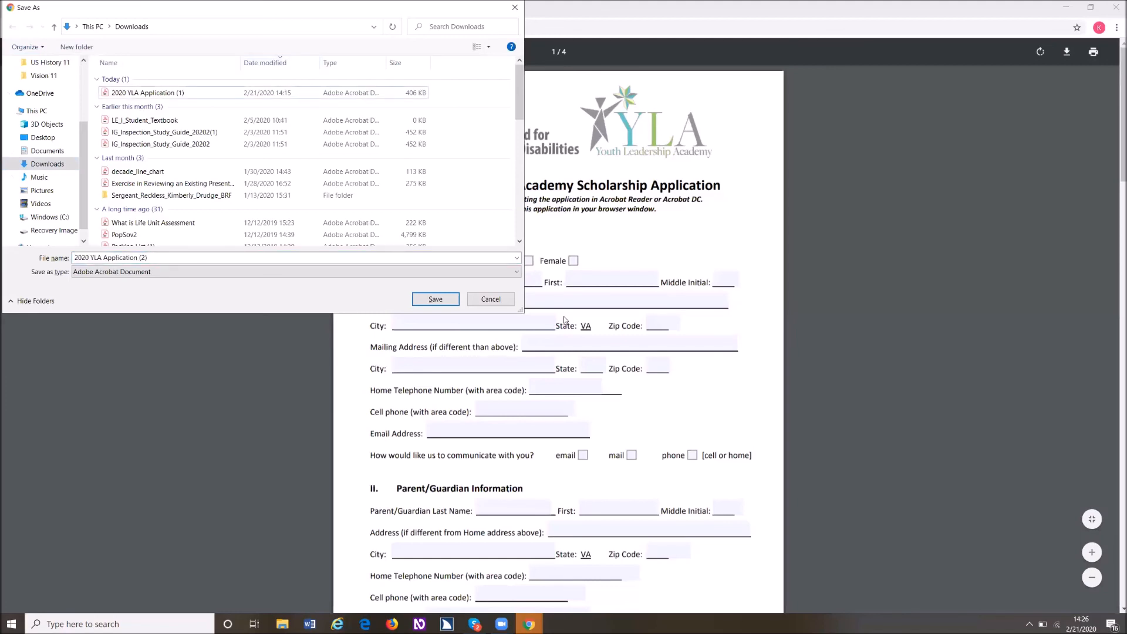
{"action": "key", "text": "ctrl+a"}
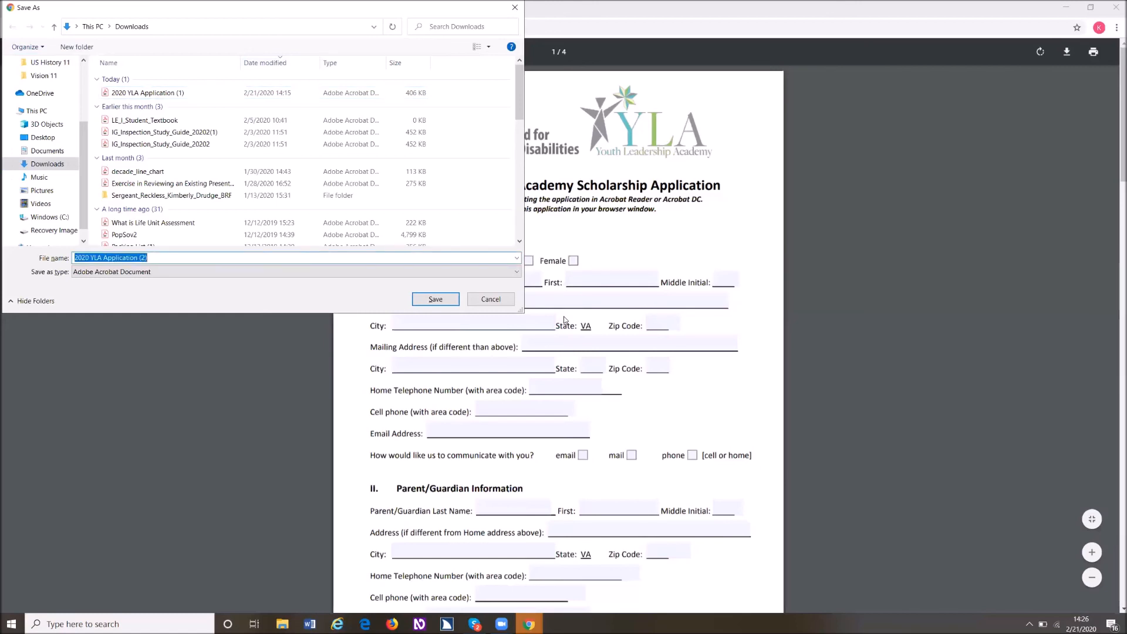
{"action": "key", "text": "Return"}
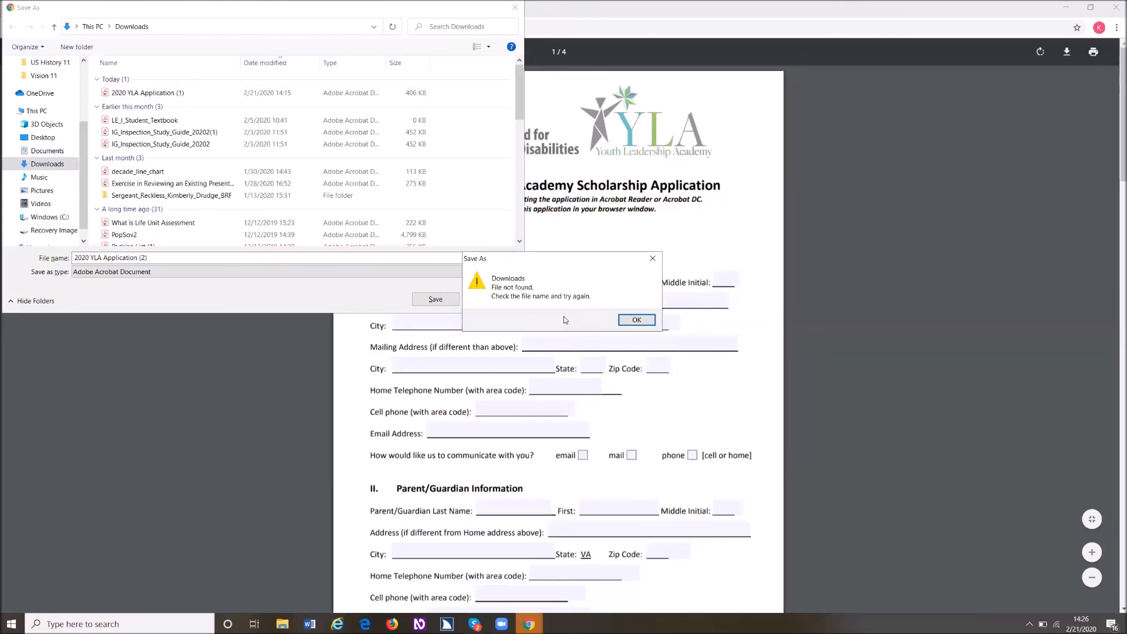
{"action": "key", "text": "Return"}
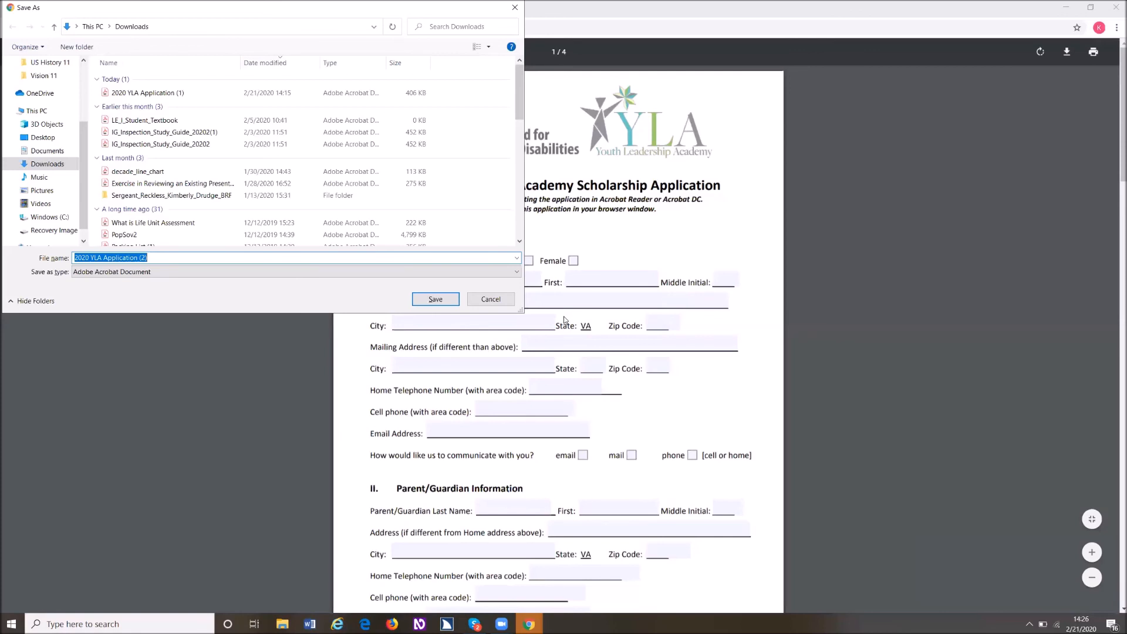
- Rename the download to 2020 YLA Application ROTC and try to save it in Downloads
{"action": "key", "text": "Right"}
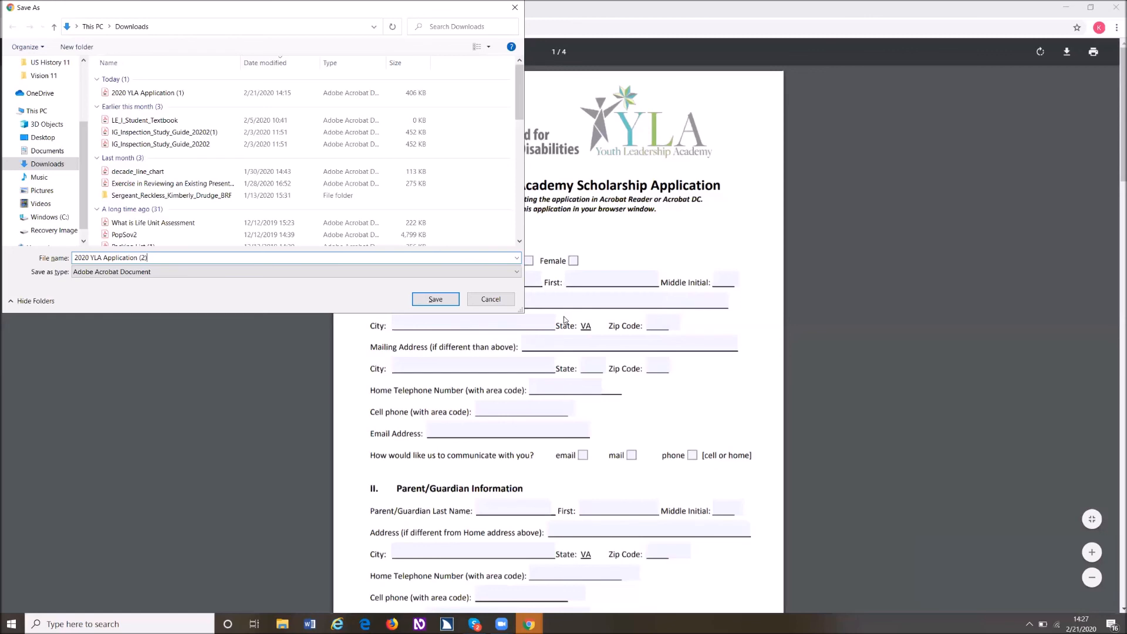
{"action": "key", "text": "BackSpace"}
{"action": "key", "text": "BackSpace"}
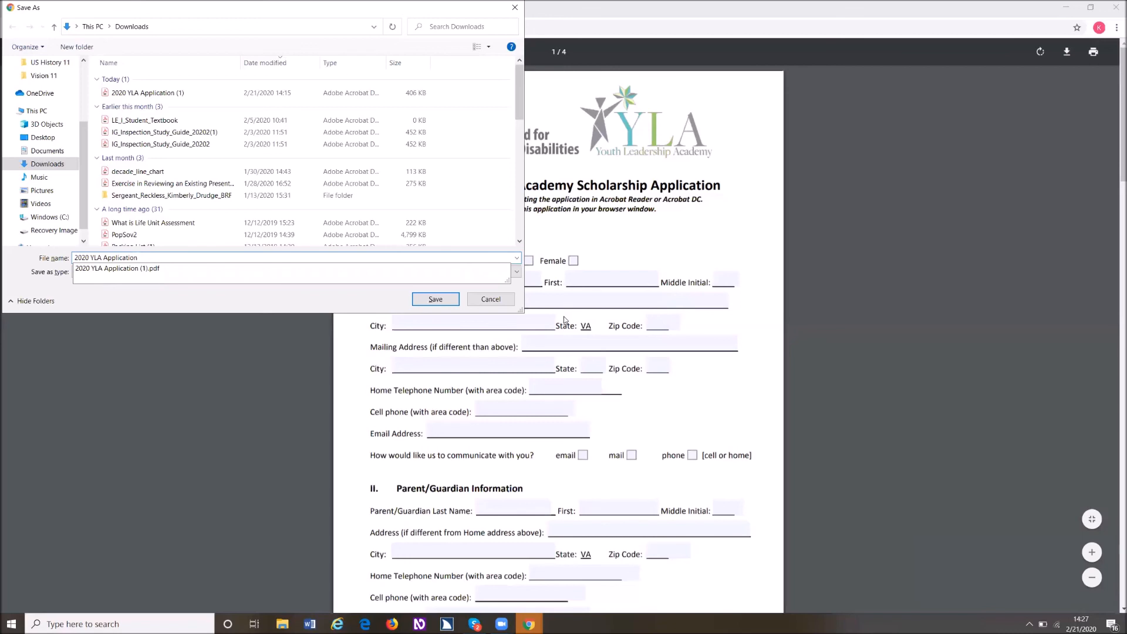
{"action": "key", "text": "BackSpace"}
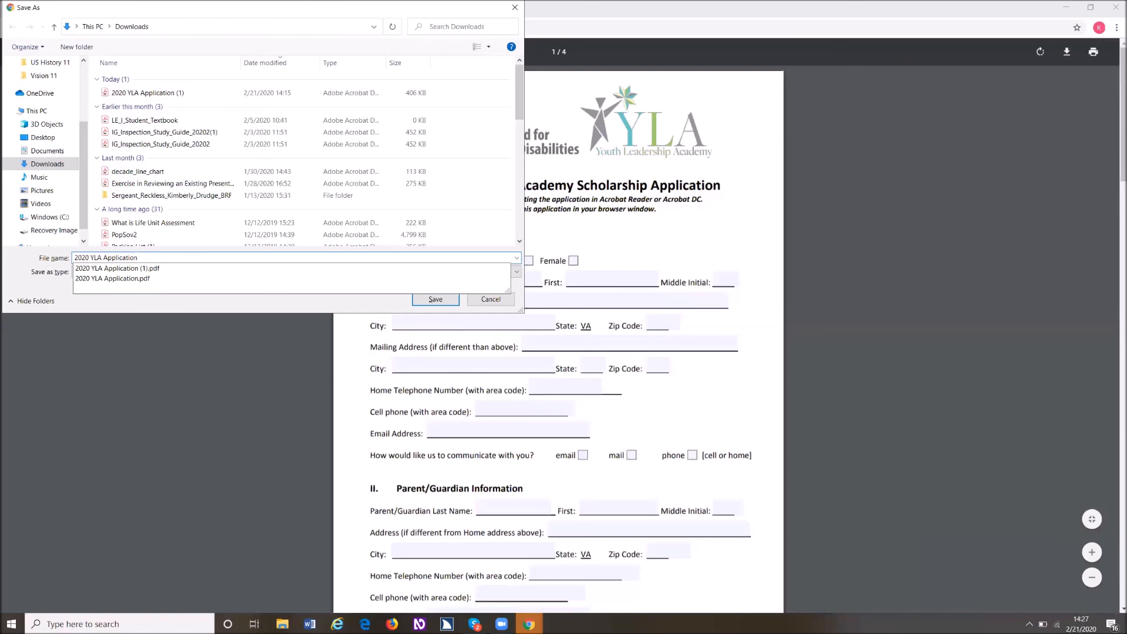
{"action": "type", "text": "n ROTC"}
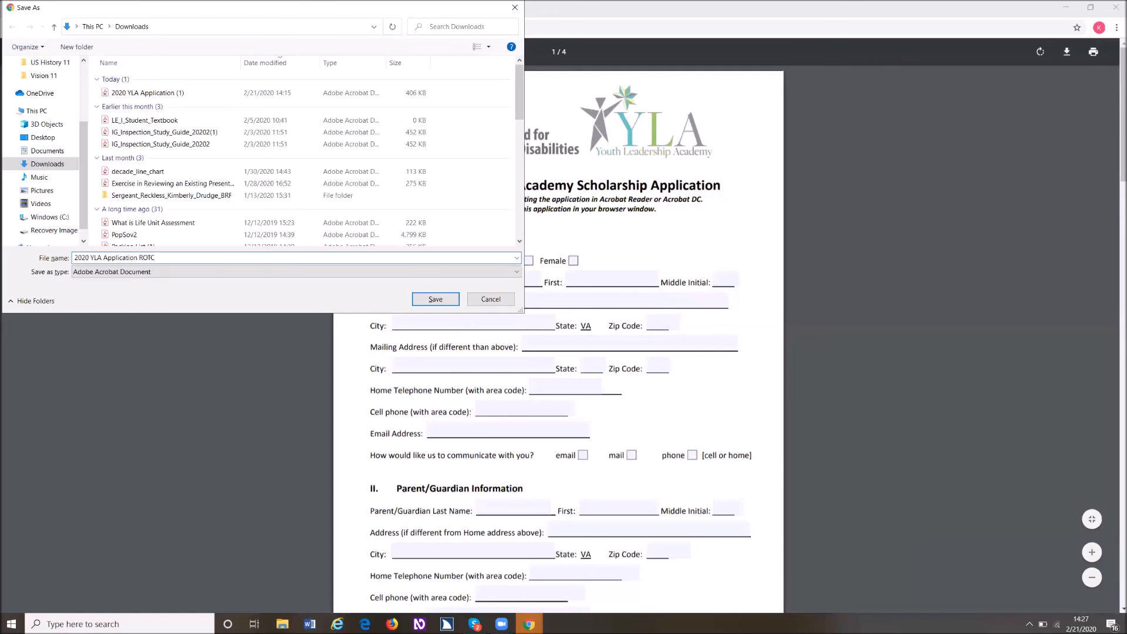
{"action": "key", "text": "Return"}
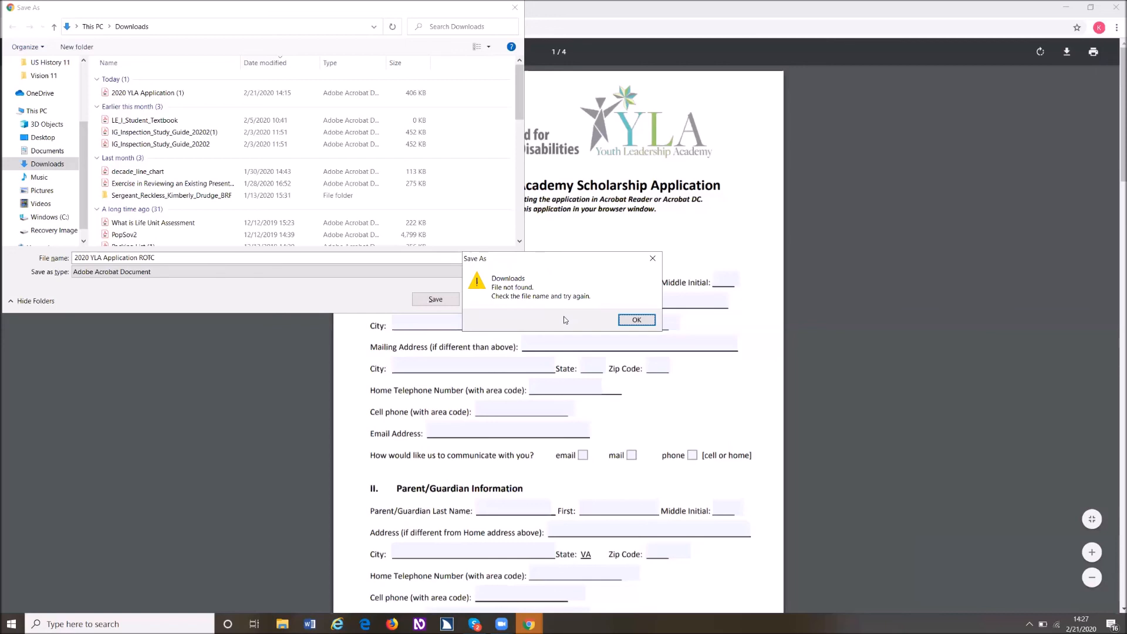
{"action": "key", "text": "Return"}
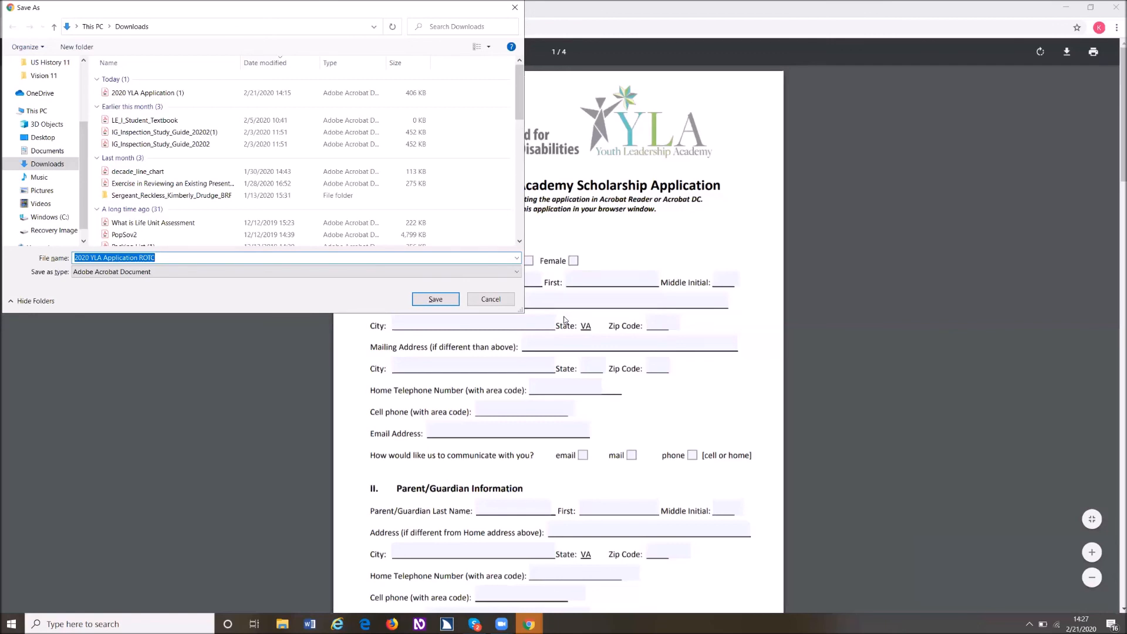
{"action": "key", "text": "Return"}
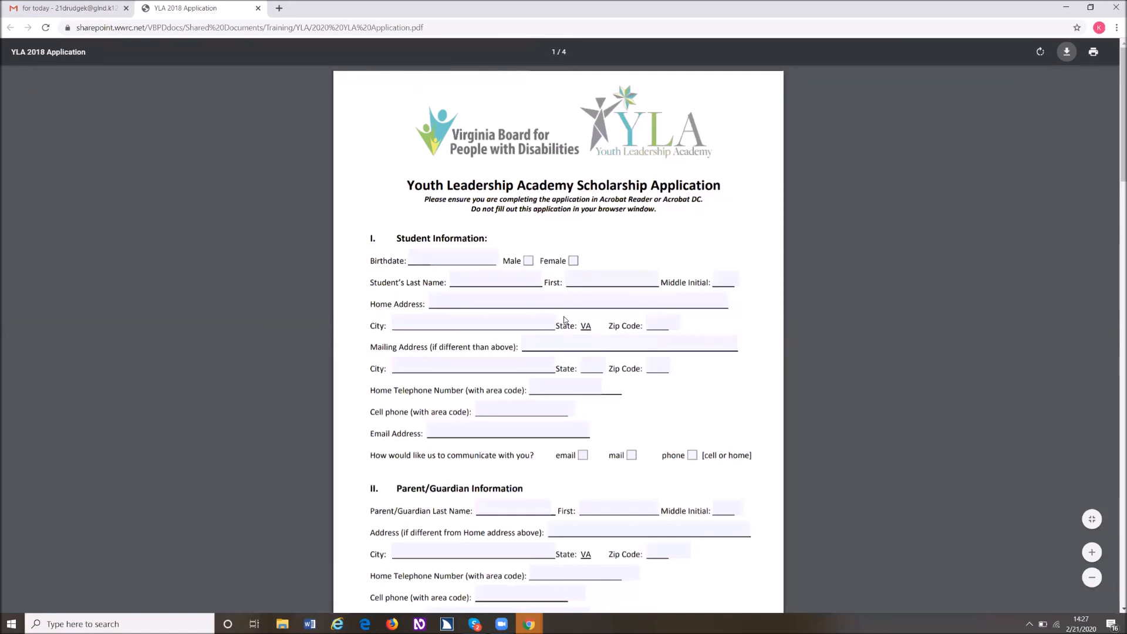
- Save the open application PDF to Downloads, keeping the suggested name 2020 YLA Application (2)
{"action": "key", "text": "ctrl+s"}
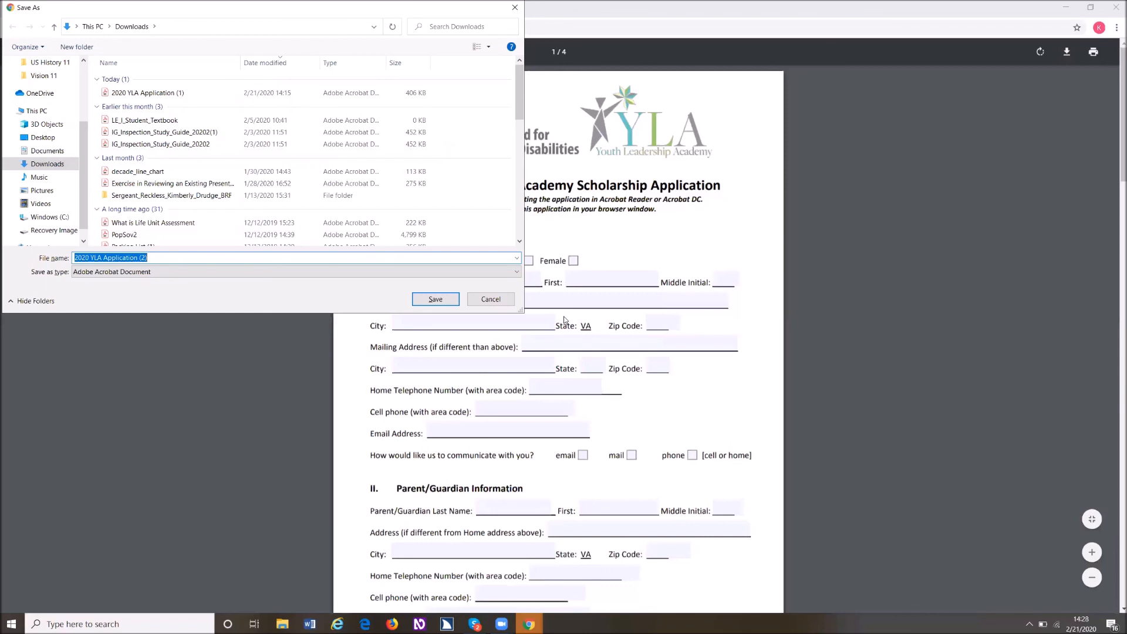
{"action": "key", "text": "Return"}
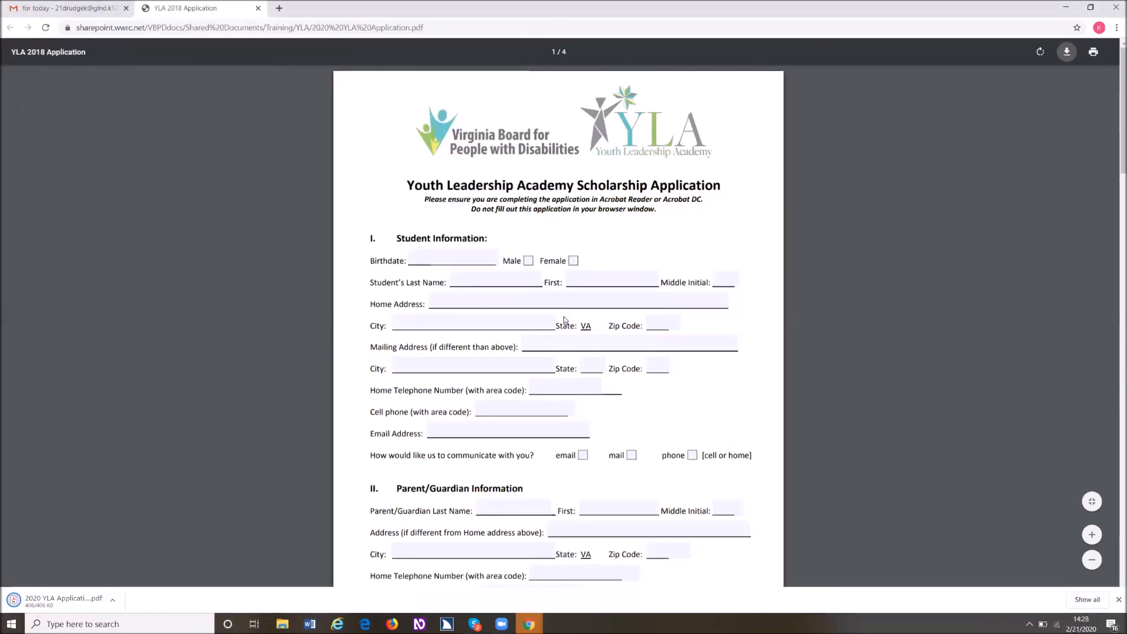